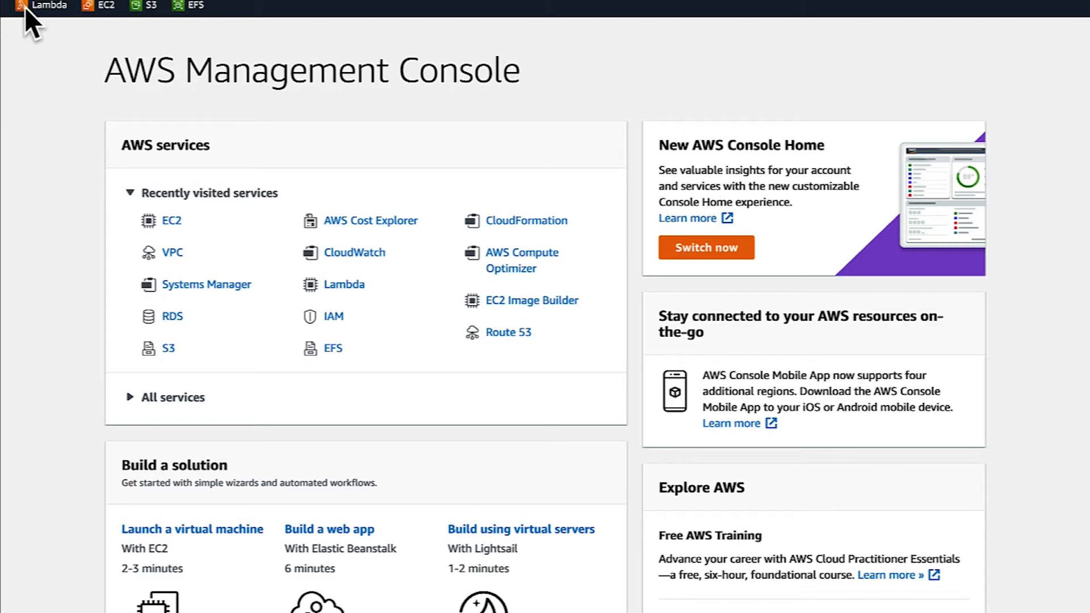
Step: Start launching an EC2 instance from the 64-bit (x86) Amazon Linux 2 AMI (HVM) - Kernel 5.10, SSD Volume Type image
click(106, 7)
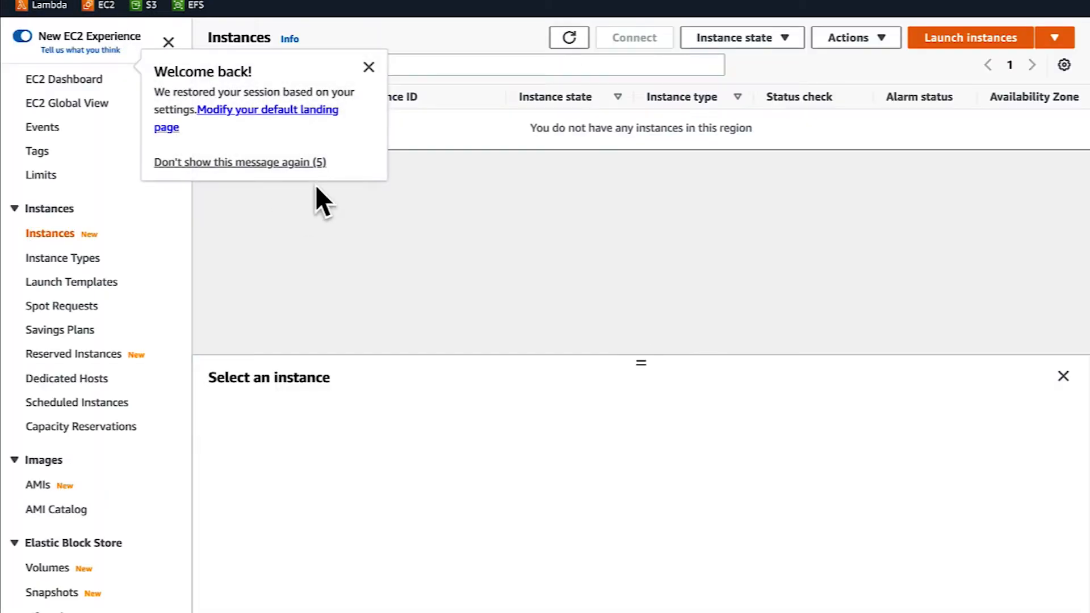
click(369, 68)
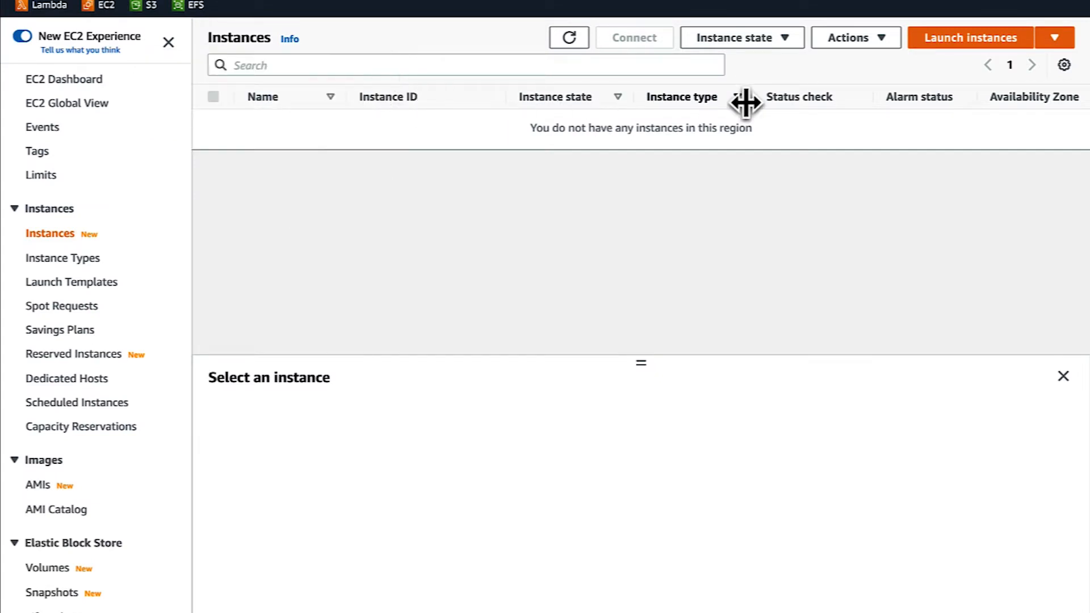
click(982, 38)
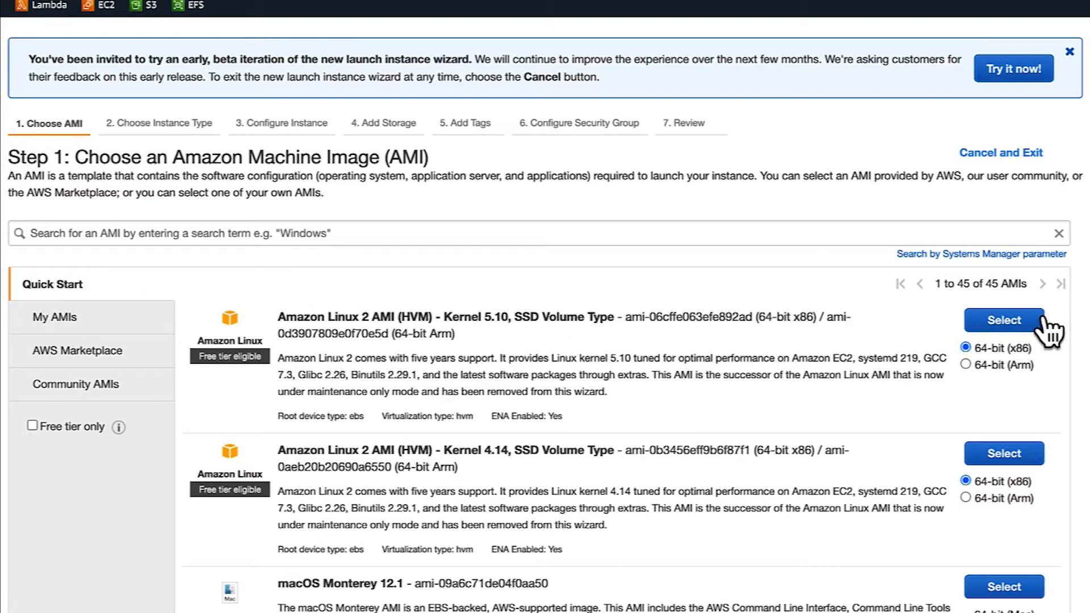
click(1004, 320)
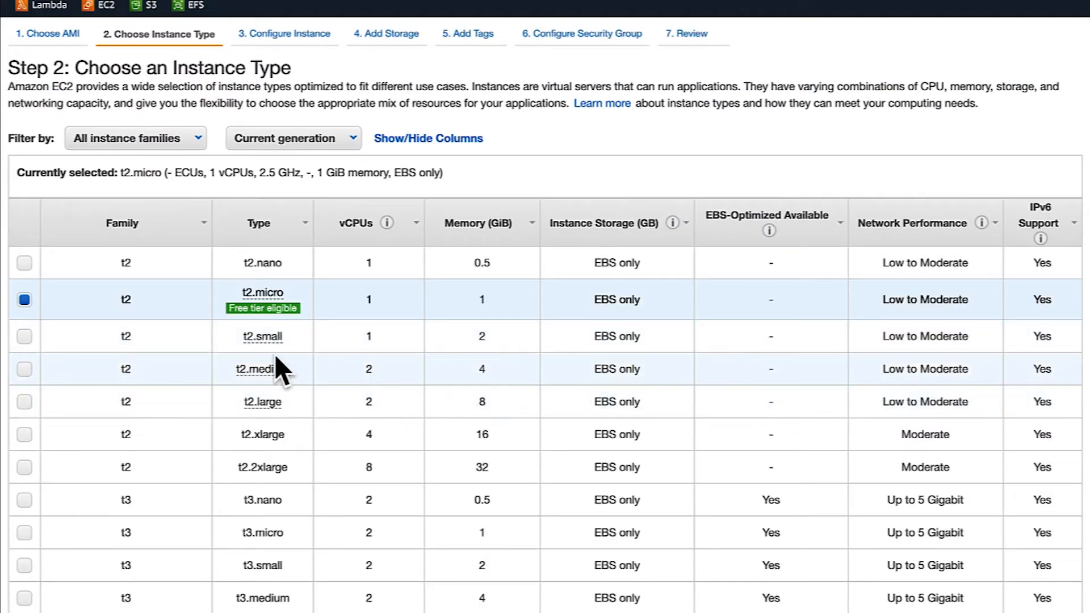
Step: Accept the t2.micro instance type and keep the default VPC network and no subnet preference in the instance details
mouse_move(250, 273)
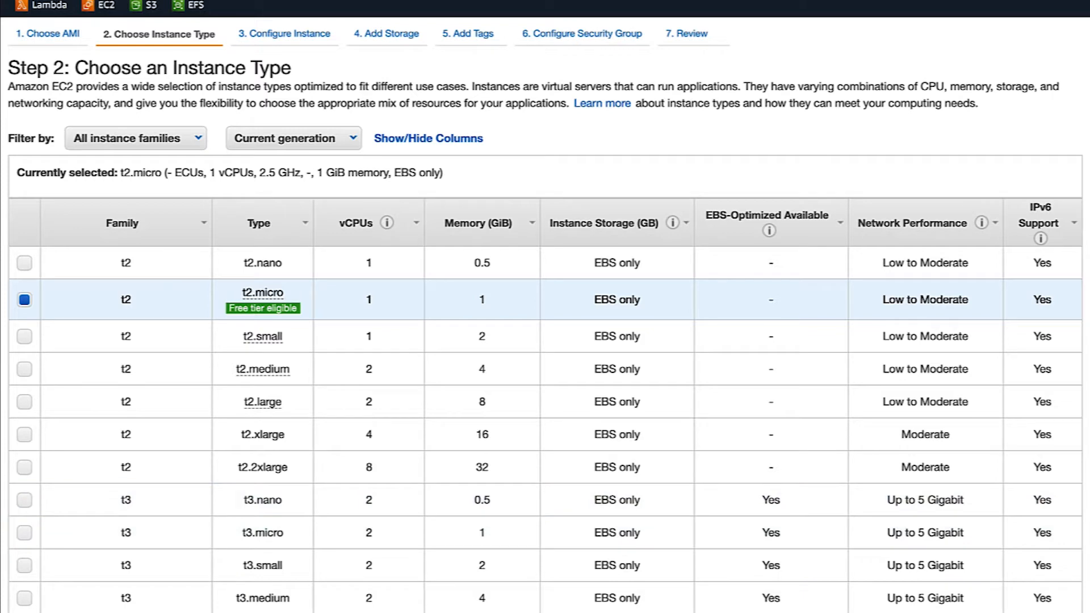
click(1015, 612)
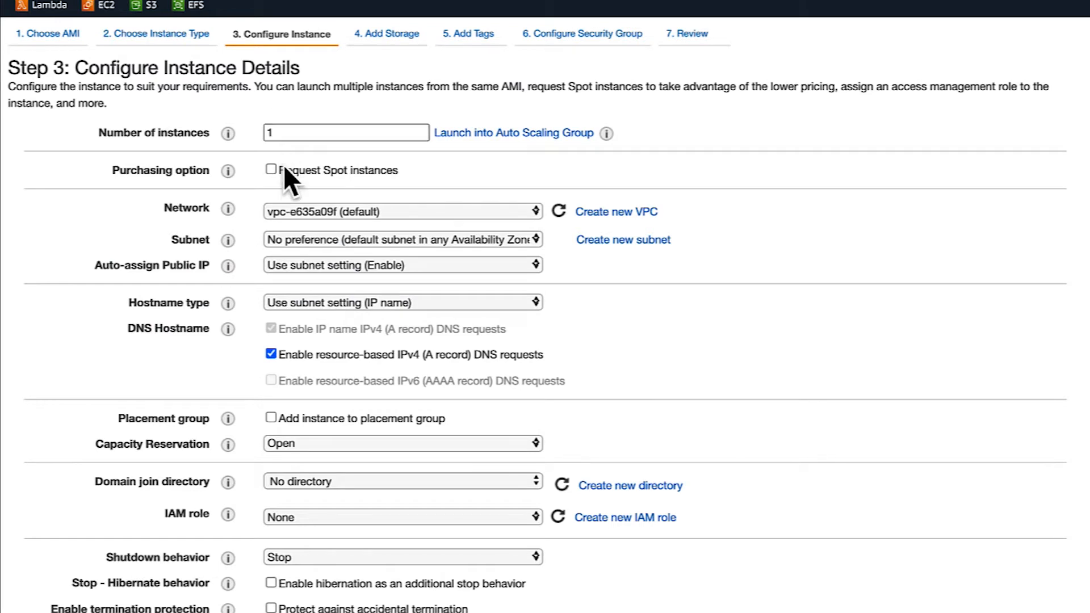
click(489, 213)
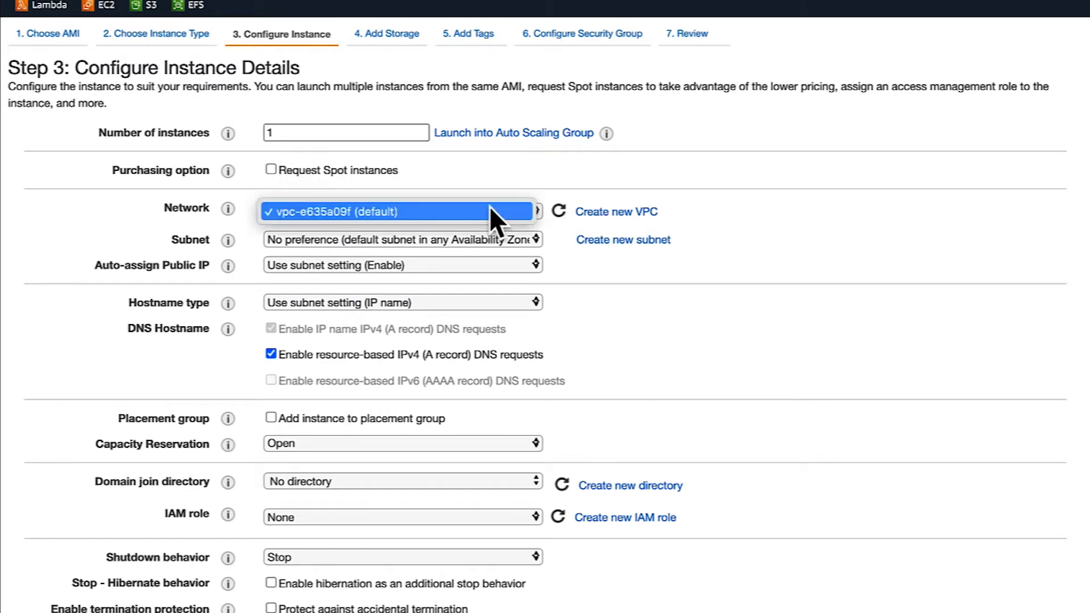
click(490, 207)
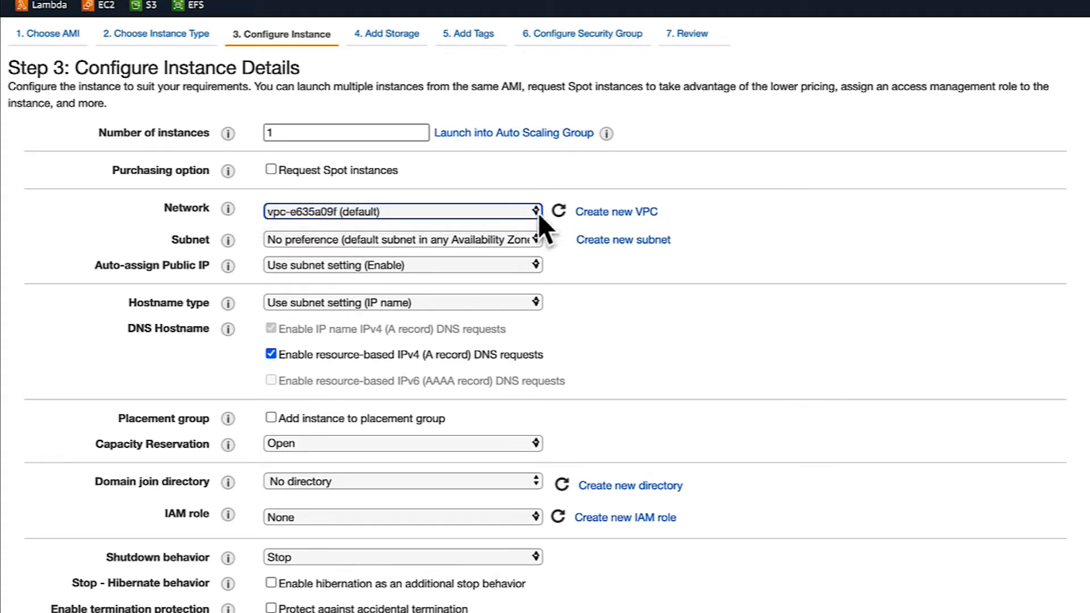
click(508, 235)
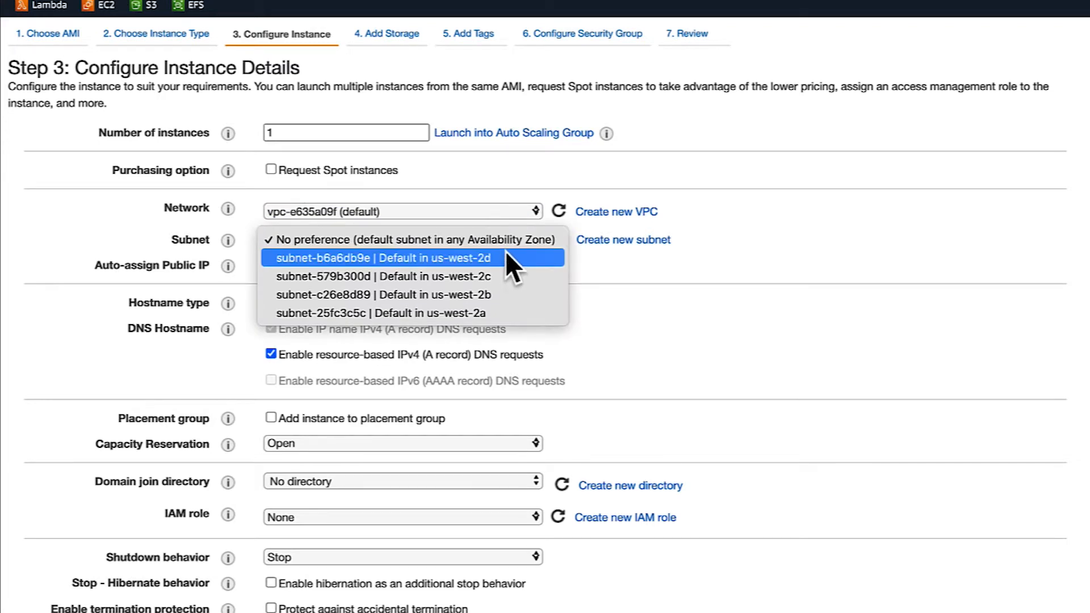
click(512, 237)
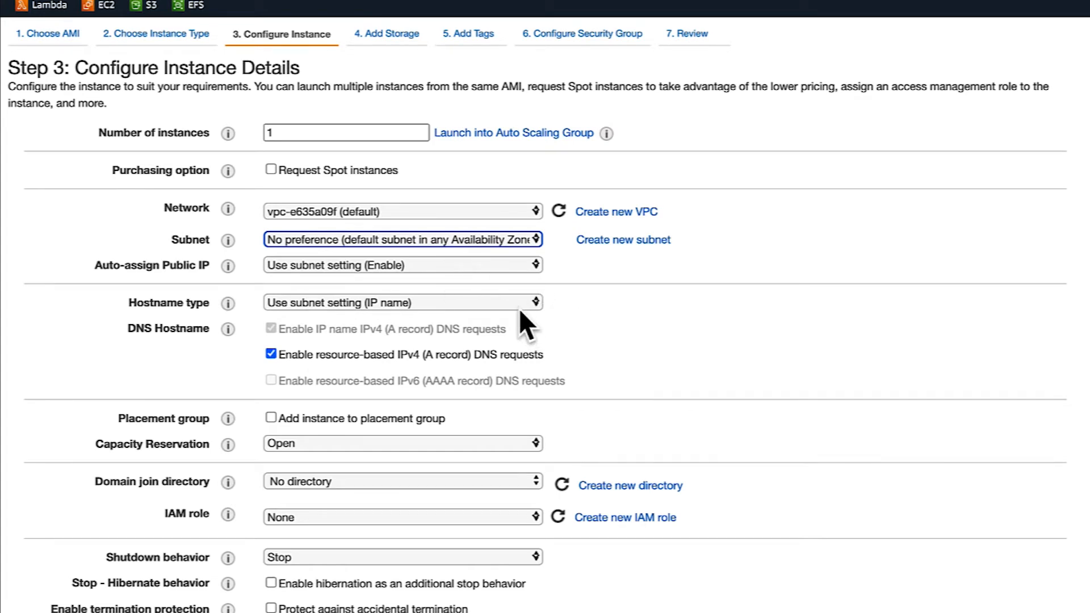
Step: Paste the copied bash script that installs and starts httpd and writes an index.html page into the user data as text
scroll(577, 328, down, 1)
scroll(487, 339, down, 1)
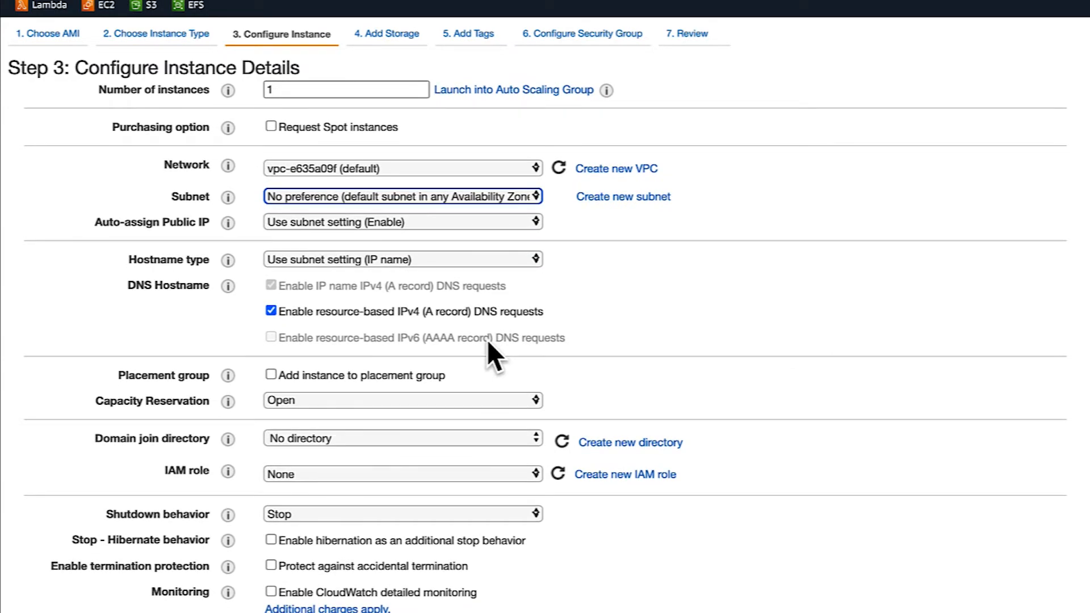
scroll(497, 342, down, 1)
scroll(498, 341, down, 2)
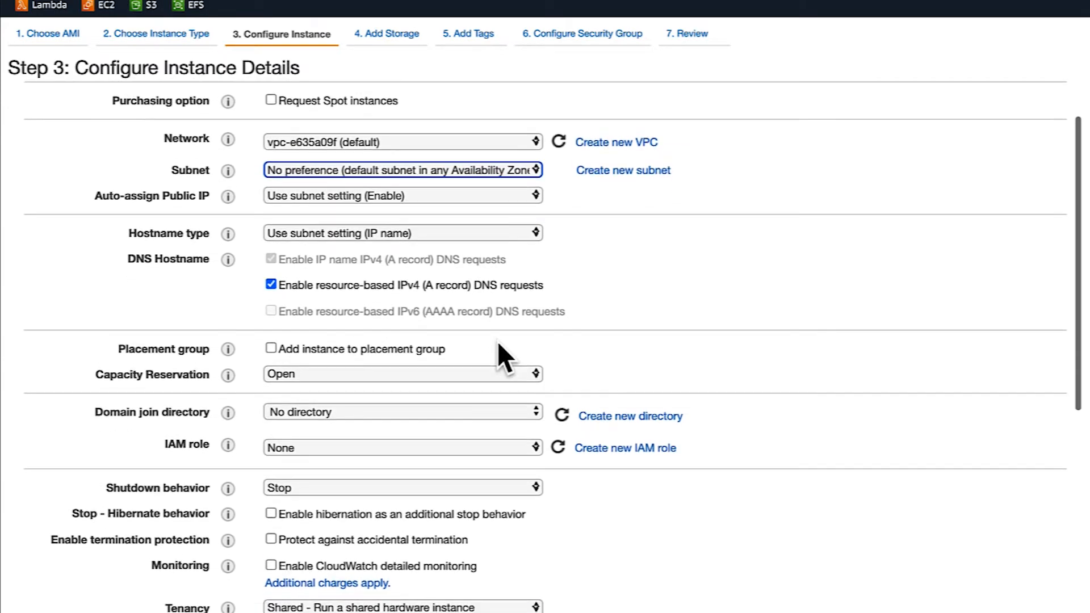
scroll(533, 390, down, 3)
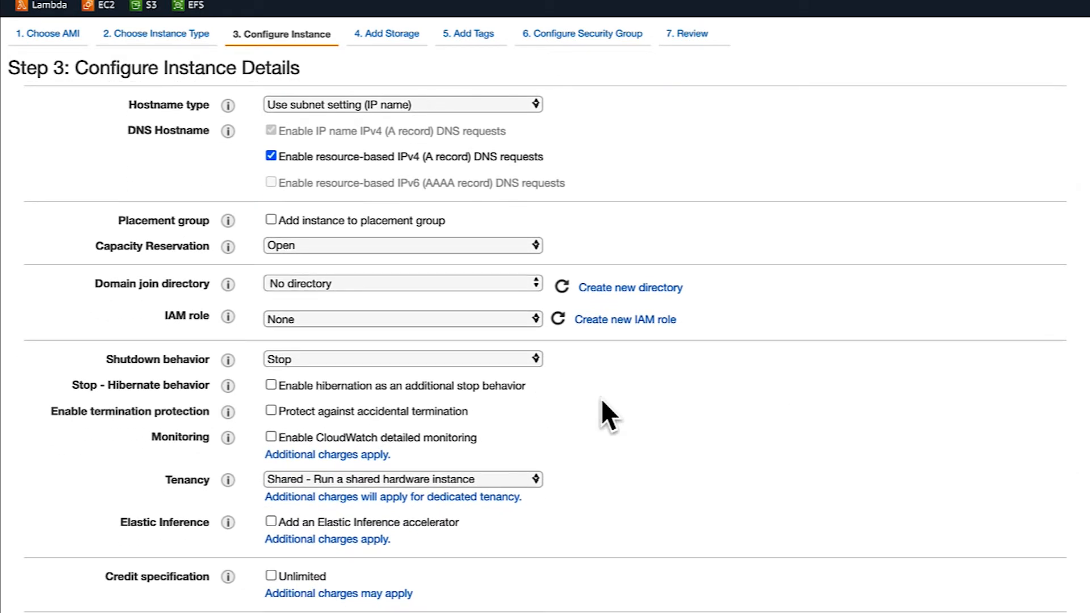
scroll(511, 401, down, 1)
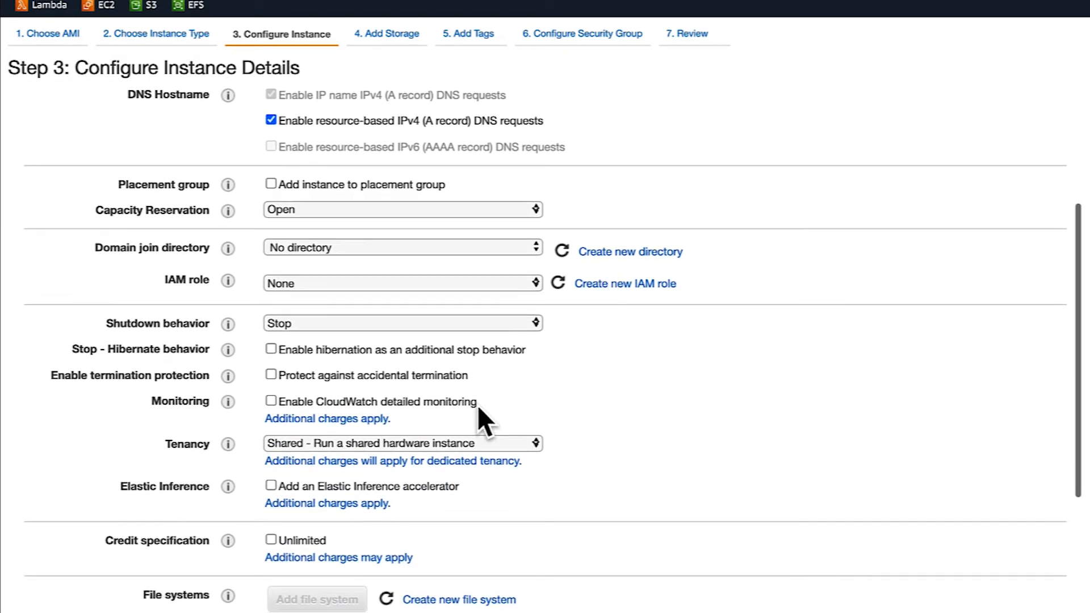
scroll(478, 404, down, 8)
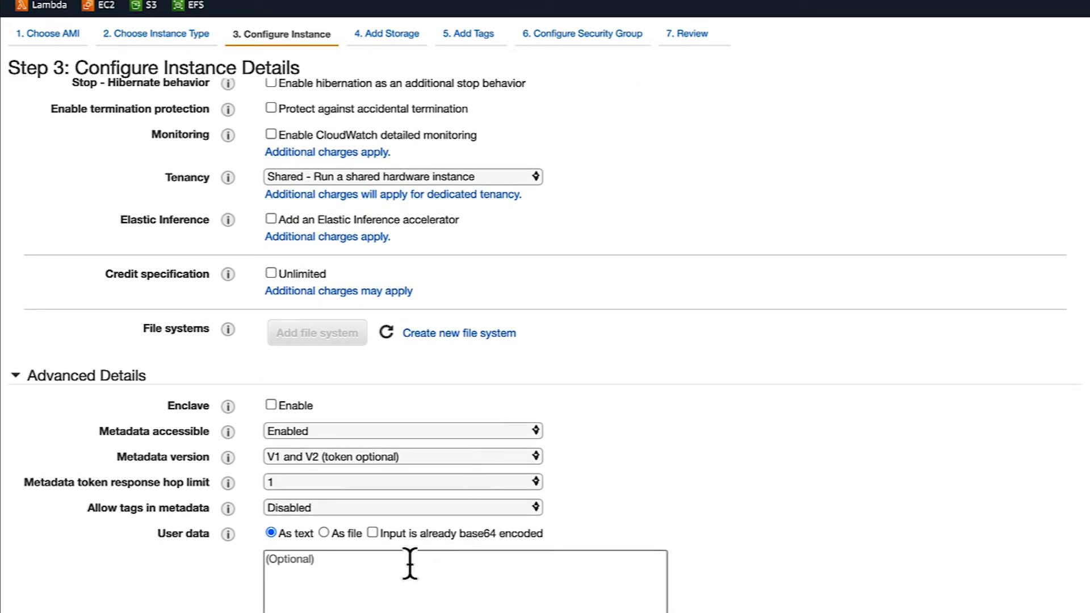
click(361, 561)
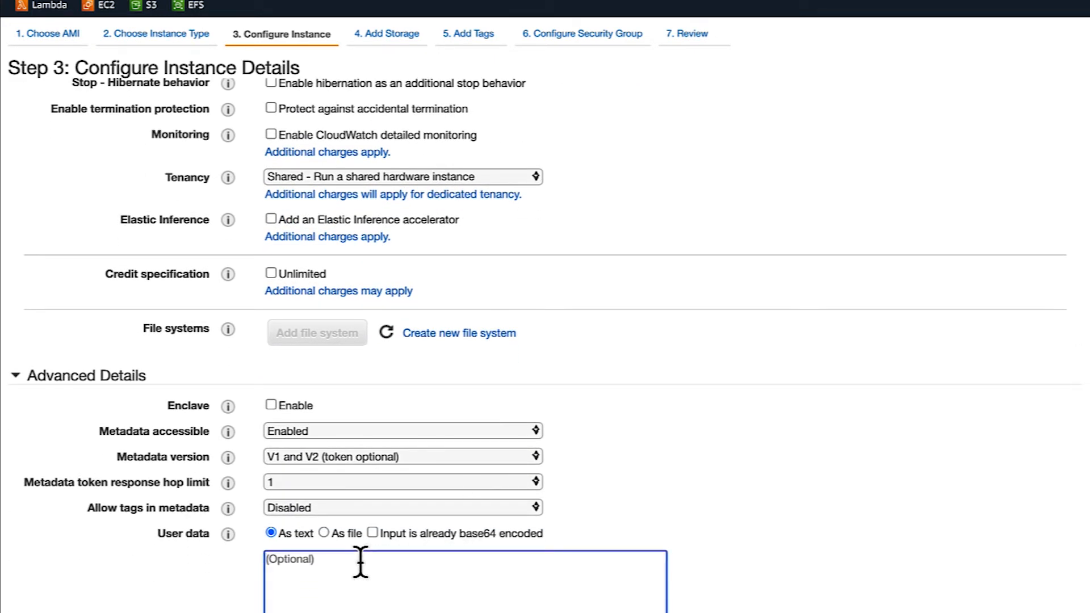
right_click(360, 562)
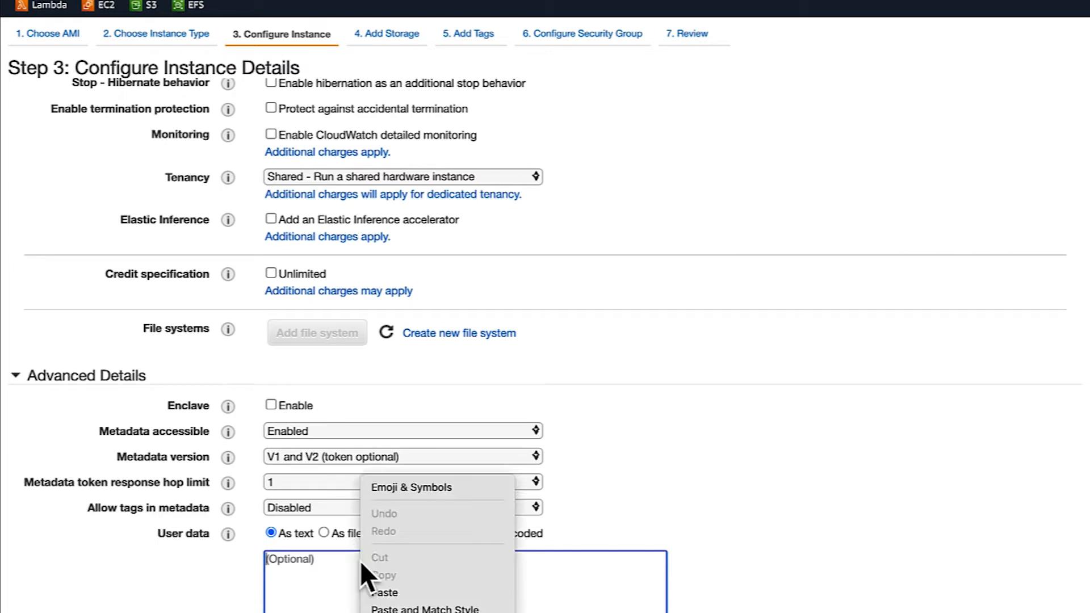
click(384, 593)
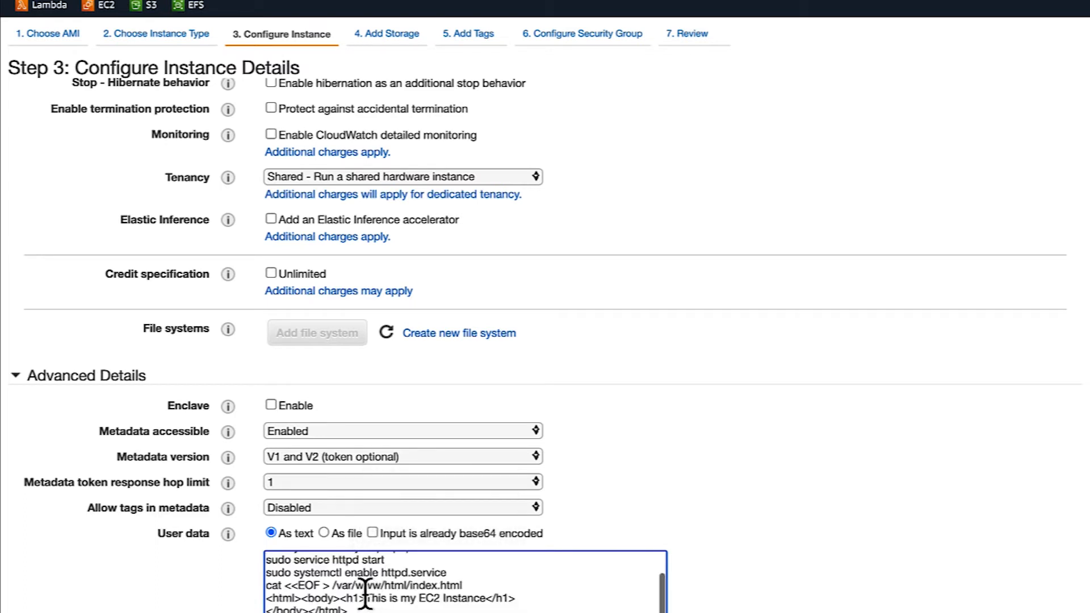
scroll(339, 599, up, 3)
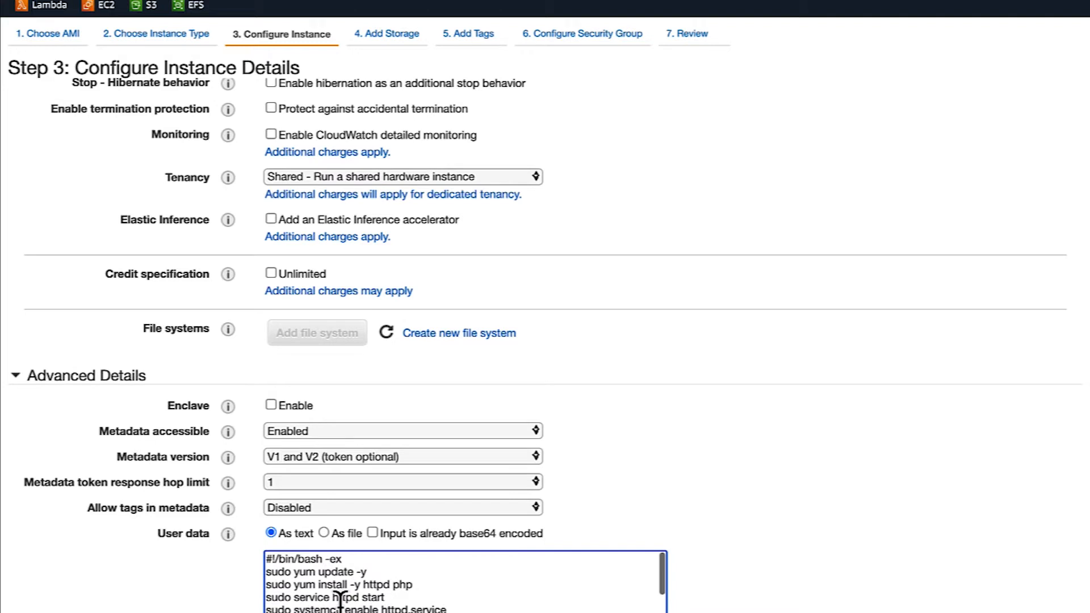
scroll(337, 596, down, 3)
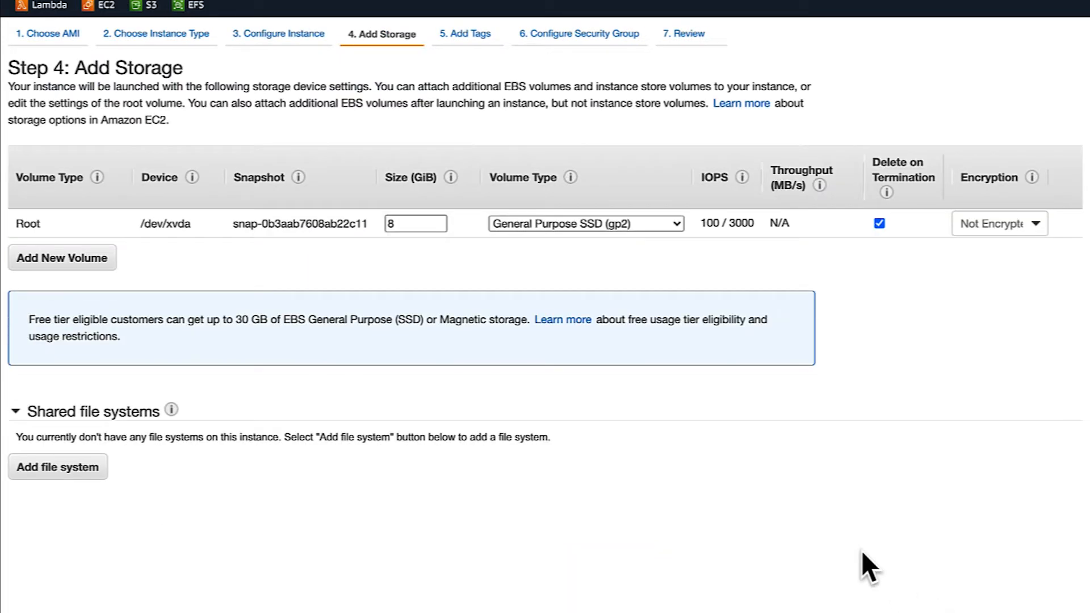
Step: Add an EBS volume of type General Purpose SSD (gp2) and toggle its Delete on Termination option
click(37, 257)
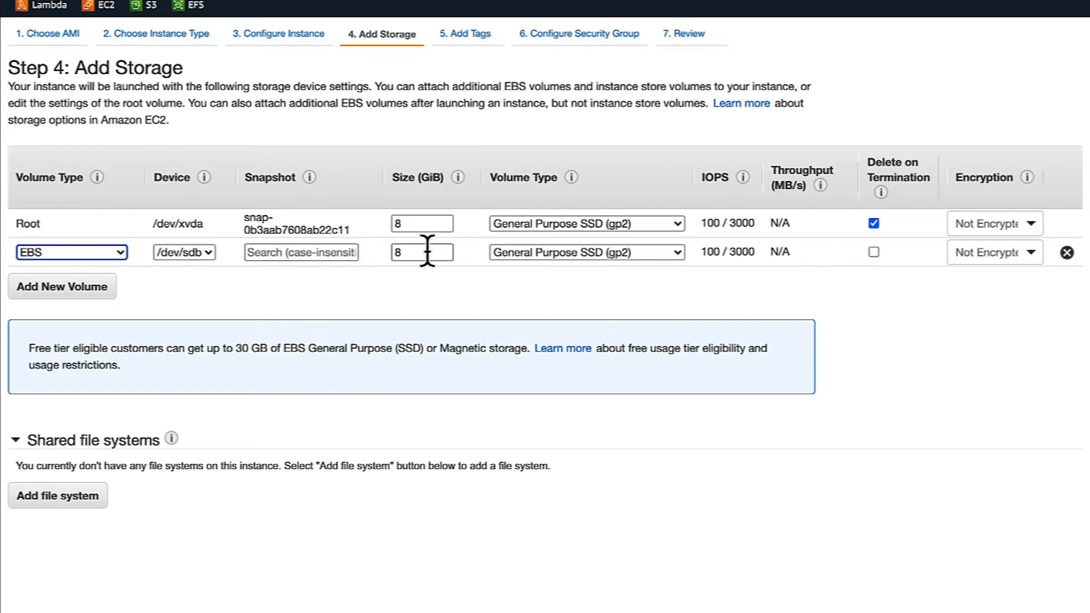
click(667, 252)
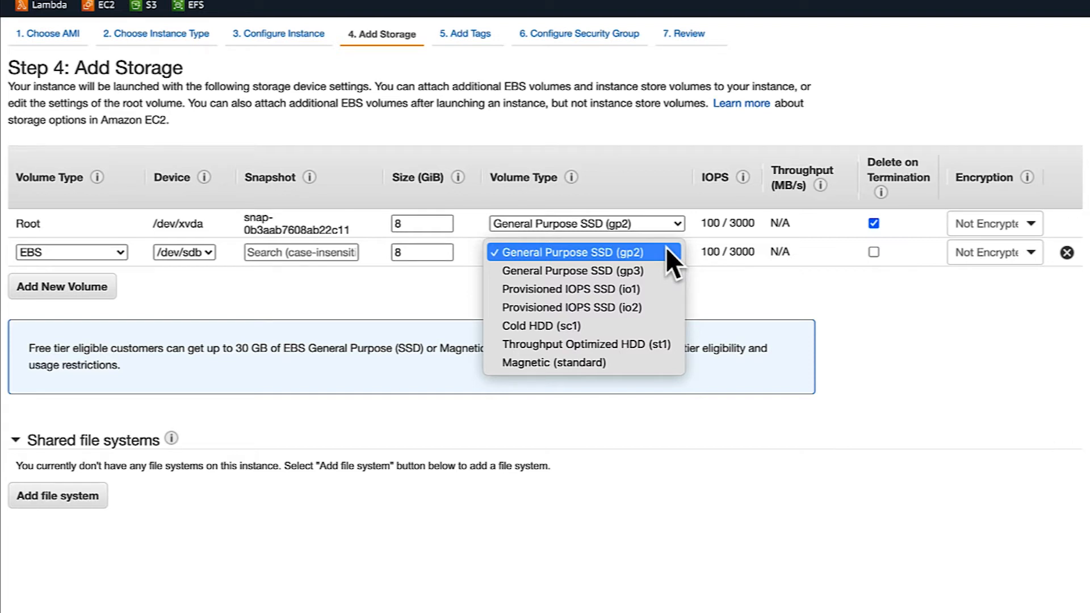
click(788, 283)
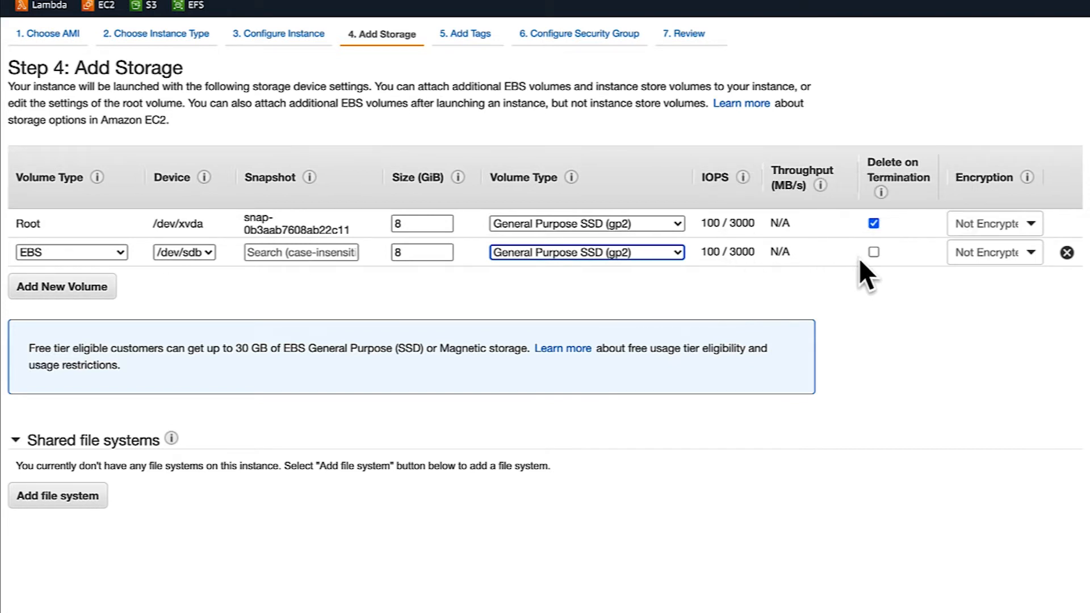
click(874, 250)
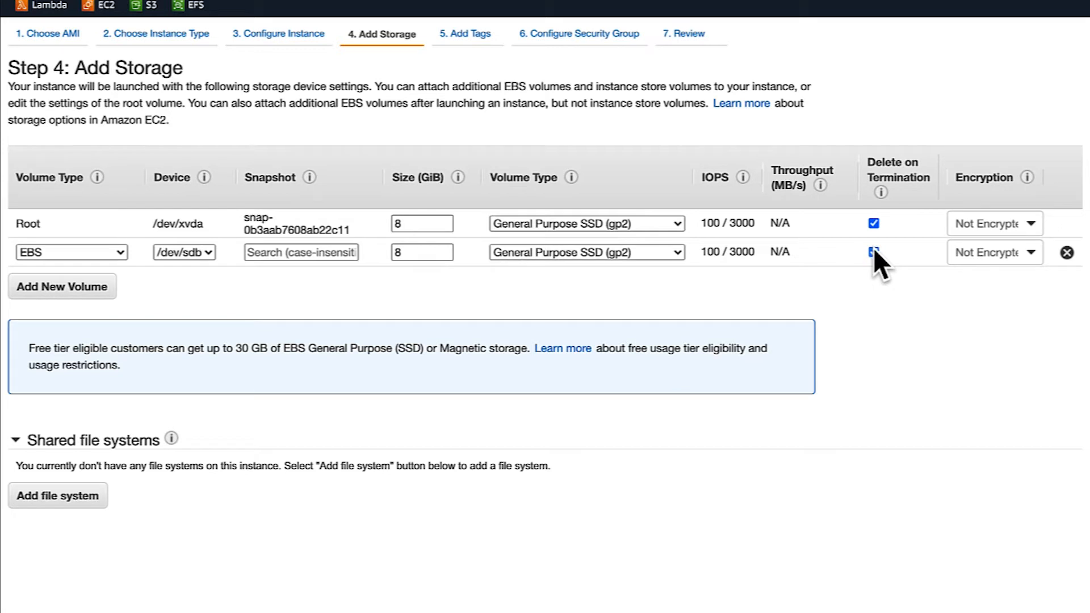
click(873, 251)
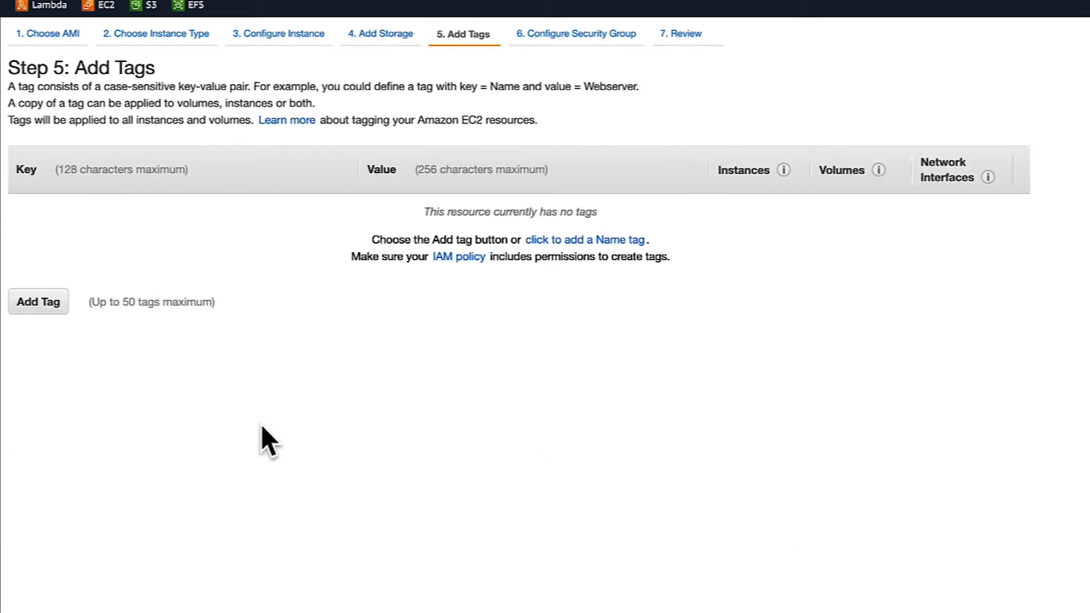
Step: Add an instance tag with the key name and the value demo
click(42, 302)
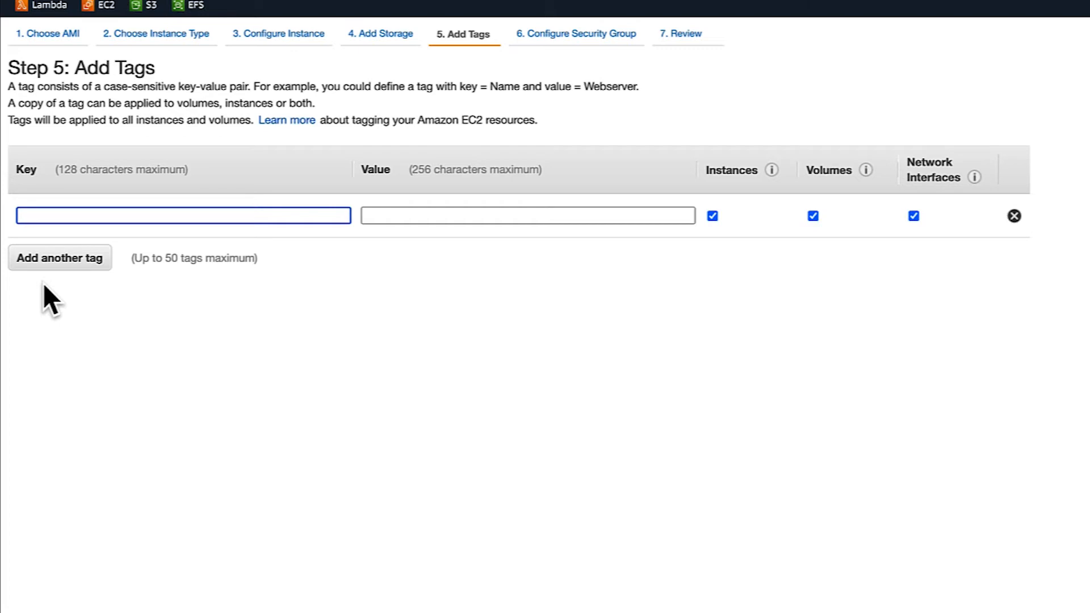
text(name)
key(Tab)
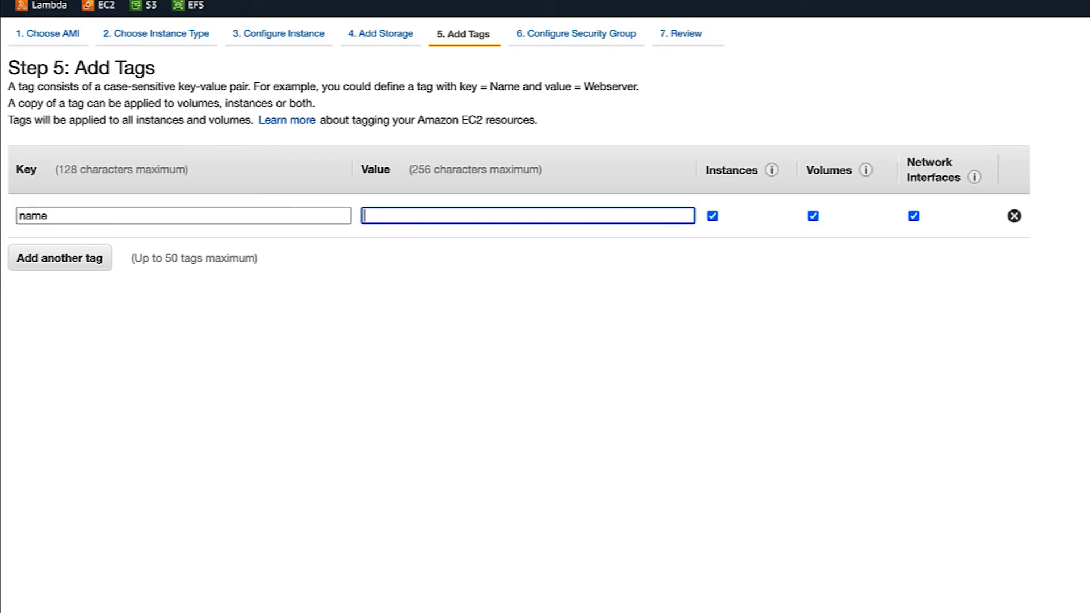
text(demo)
Step: Add a second tag with the key owner and the owner's first name as its value
click(36, 262)
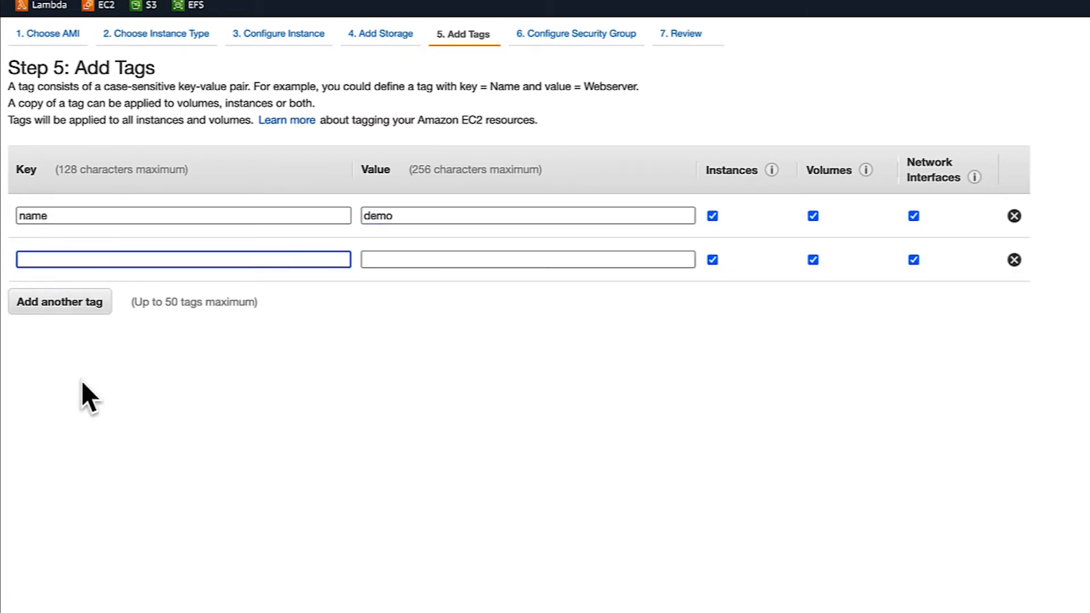
text(owner)
key(Tab)
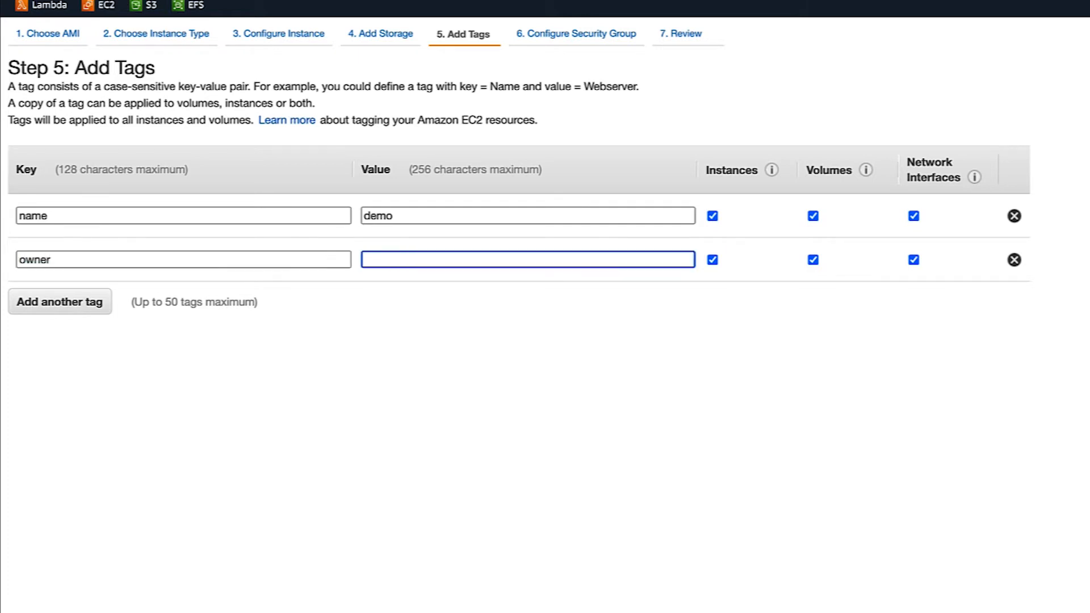
text(mike)
Step: Add a third tag with the key dept and the value hr
click(53, 302)
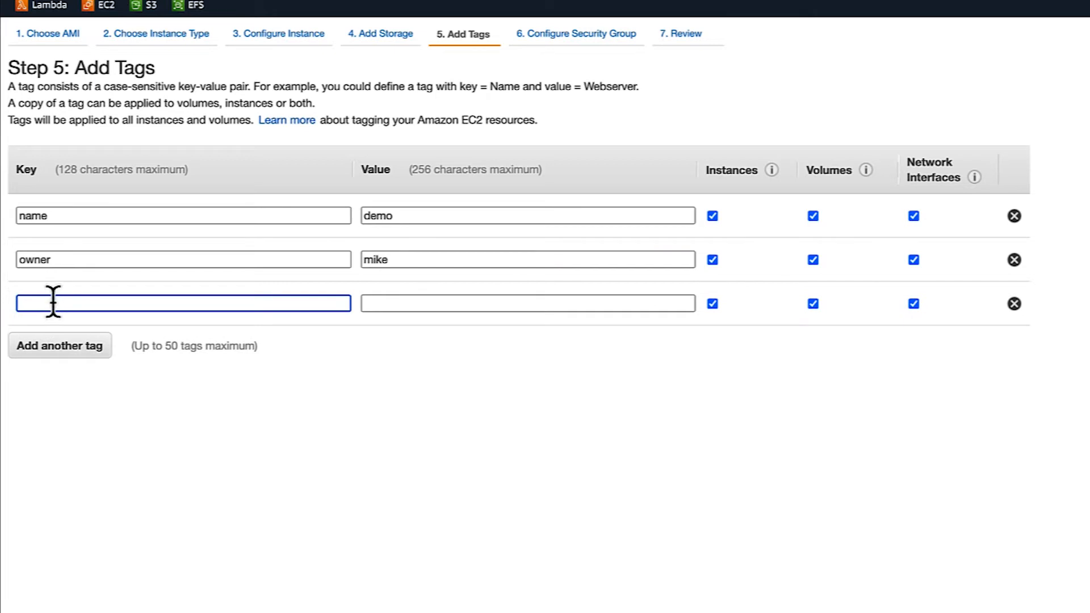
text(dept)
key(Tab)
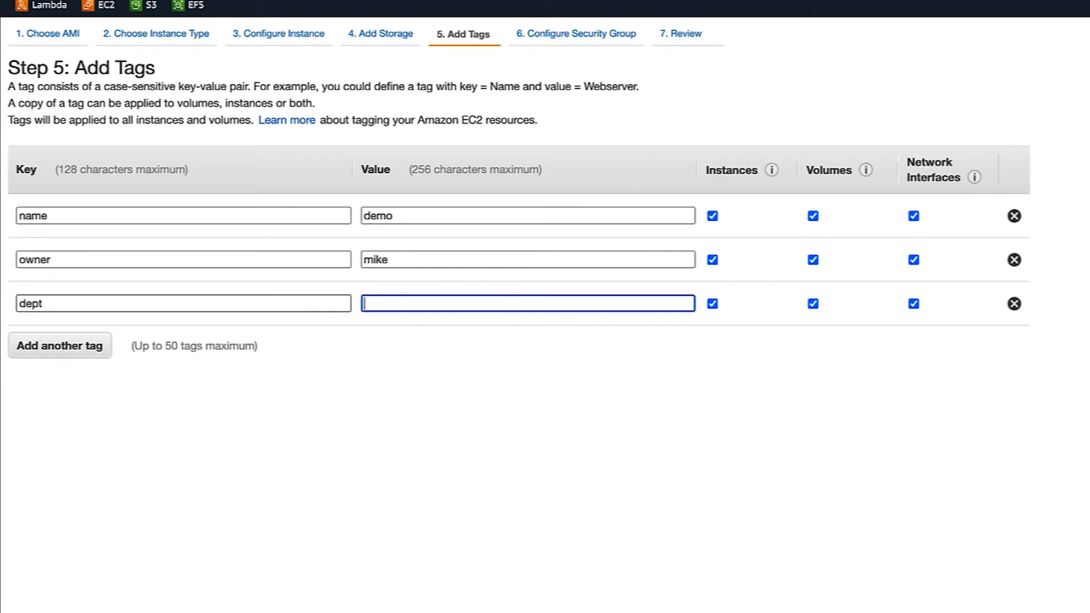
text(hr)
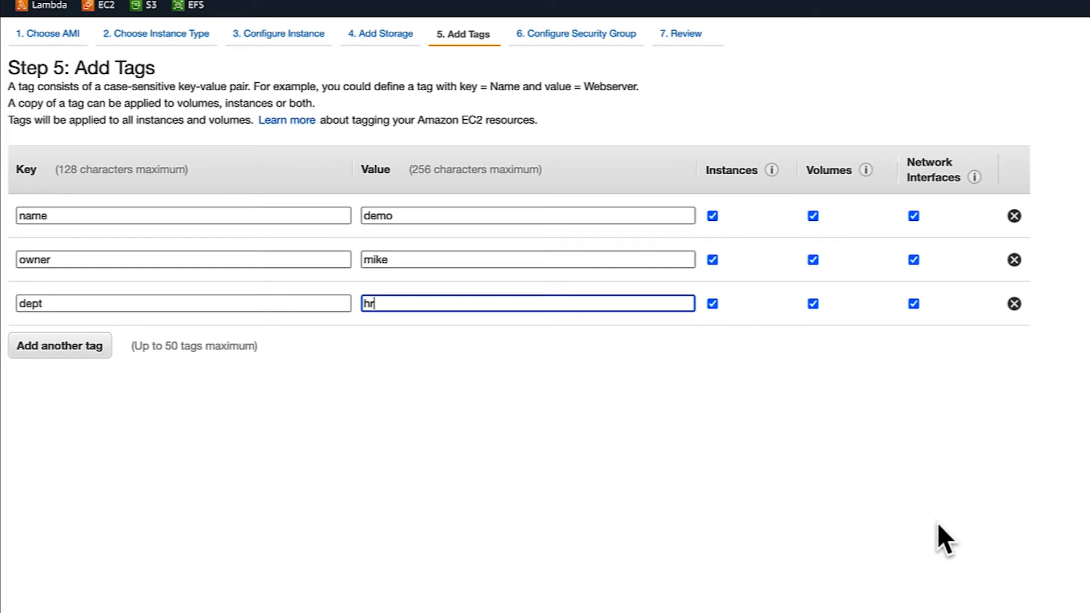
Step: Continue to the security group configuration and name the new security group web
click(1010, 610)
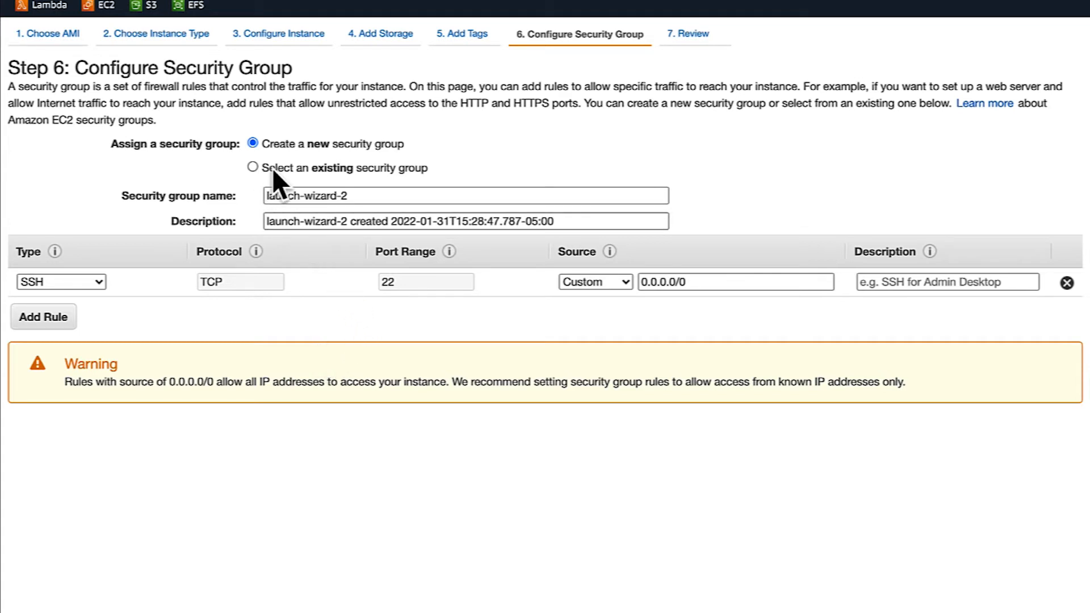
drag(362, 196, 268, 196)
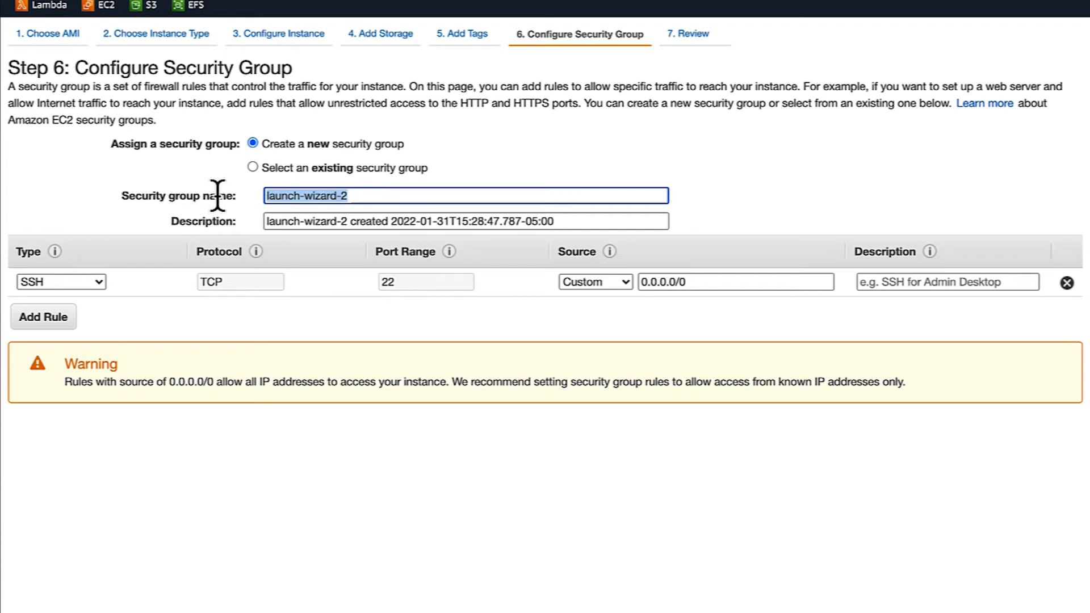
text(web)
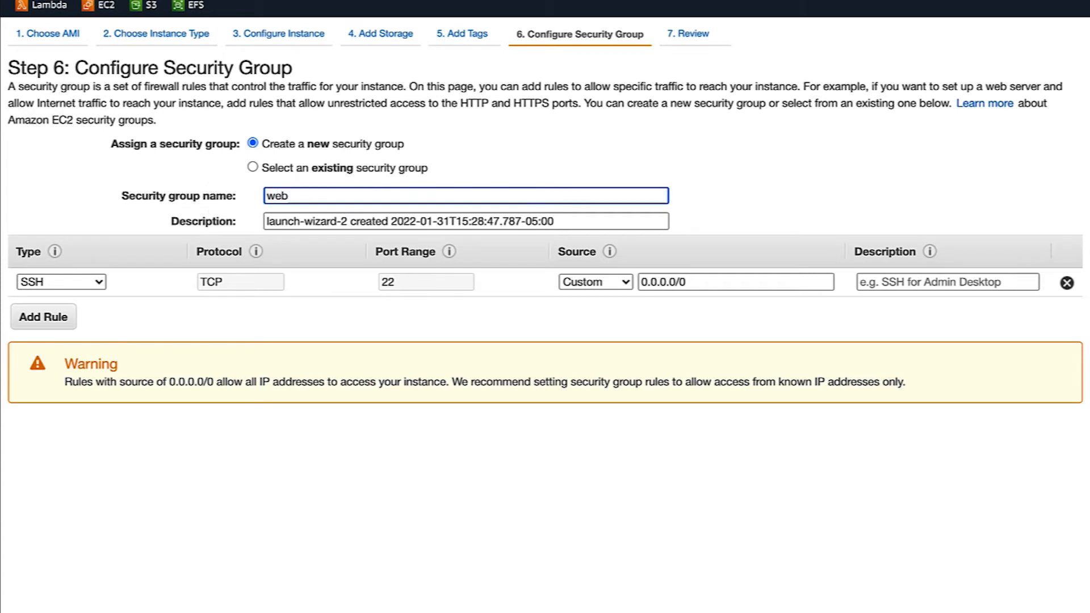
Step: Complete the security group name as "webserver sg" and set its description to "firewall for my webserver"
text(server se)
key(BackSpace)
text(g)
triple_click(553, 220)
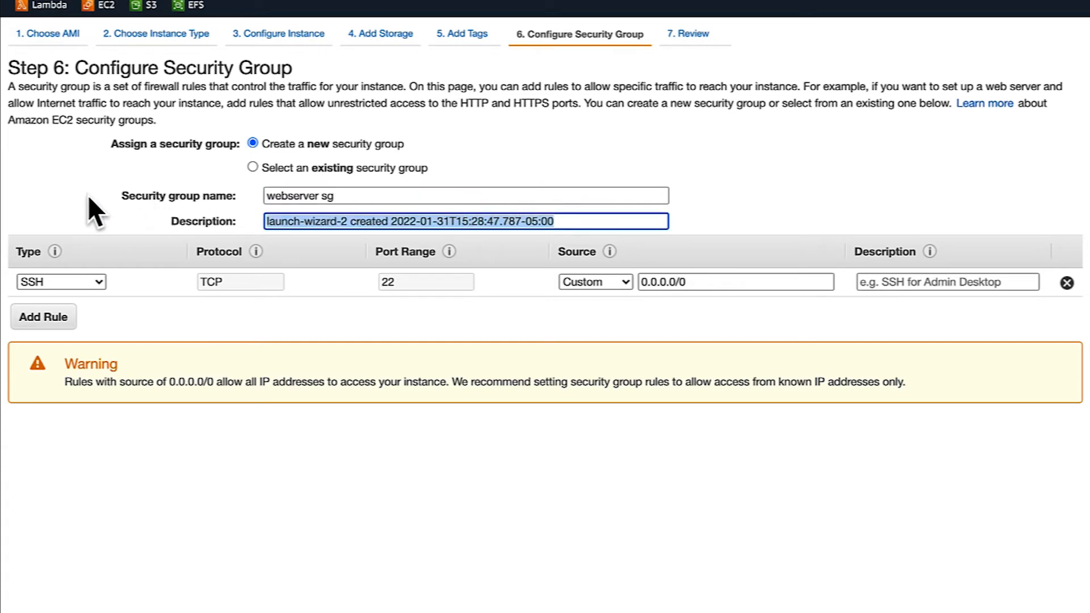
text(fire)
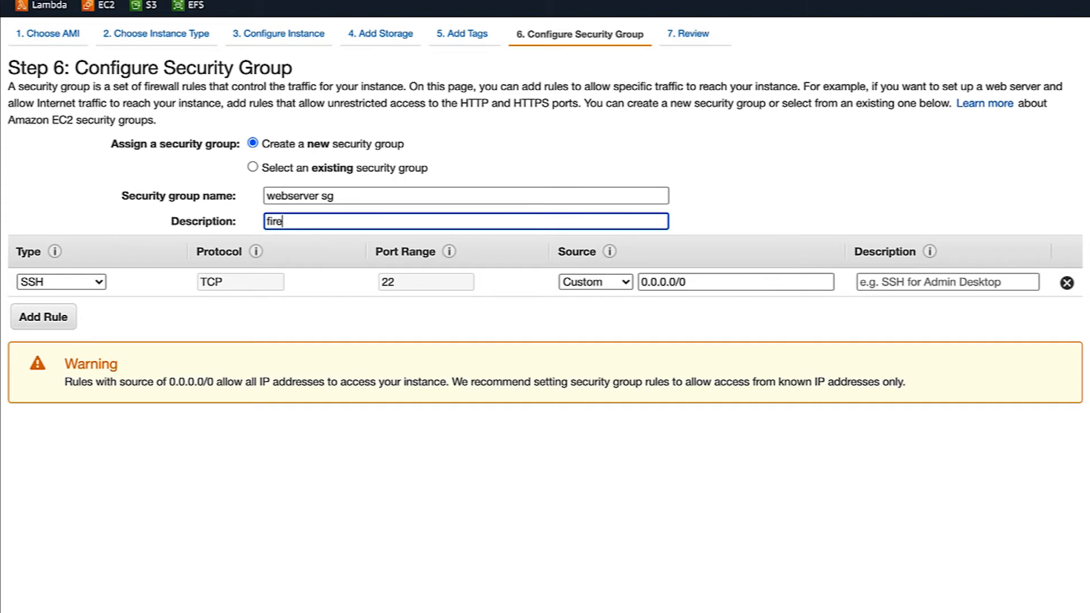
text(wall for my webserver)
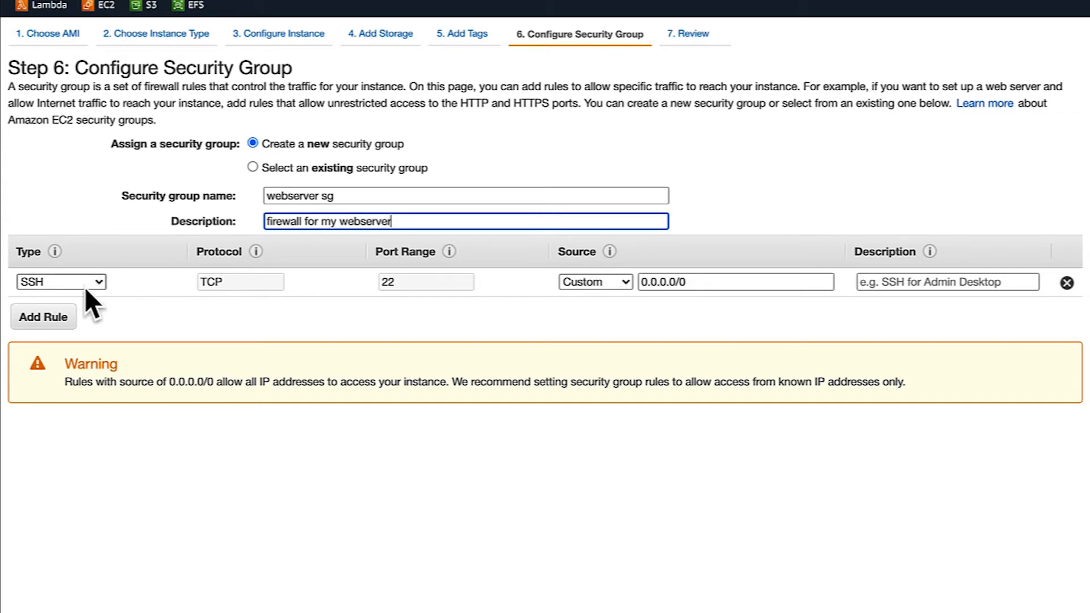
Step: Change the security group's SSH rule to HTTP with source Anywhere, keep it as the only rule, and proceed to the launch review
click(101, 285)
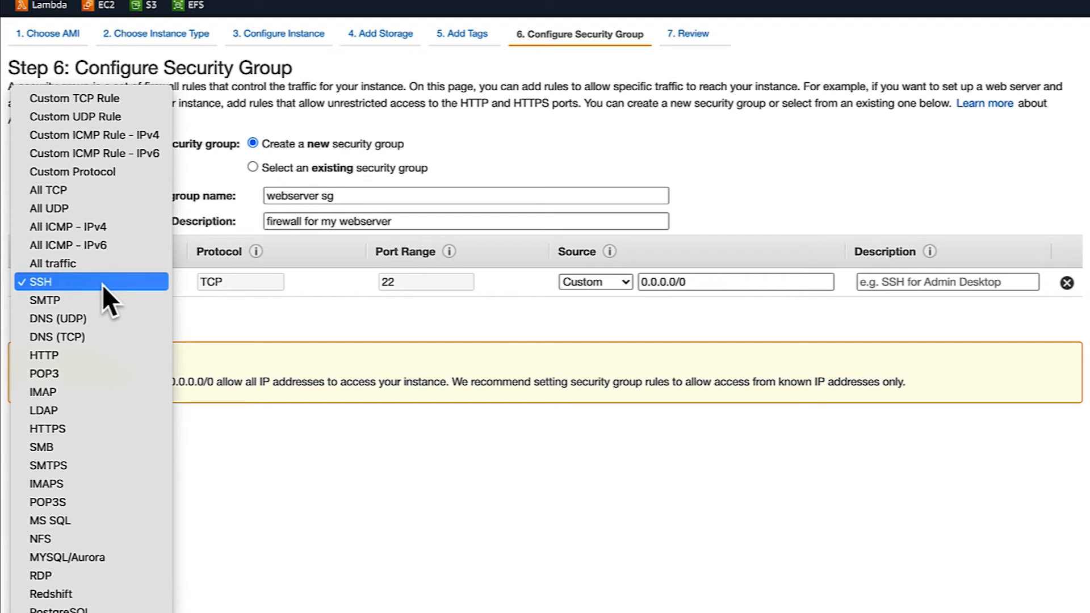
click(107, 352)
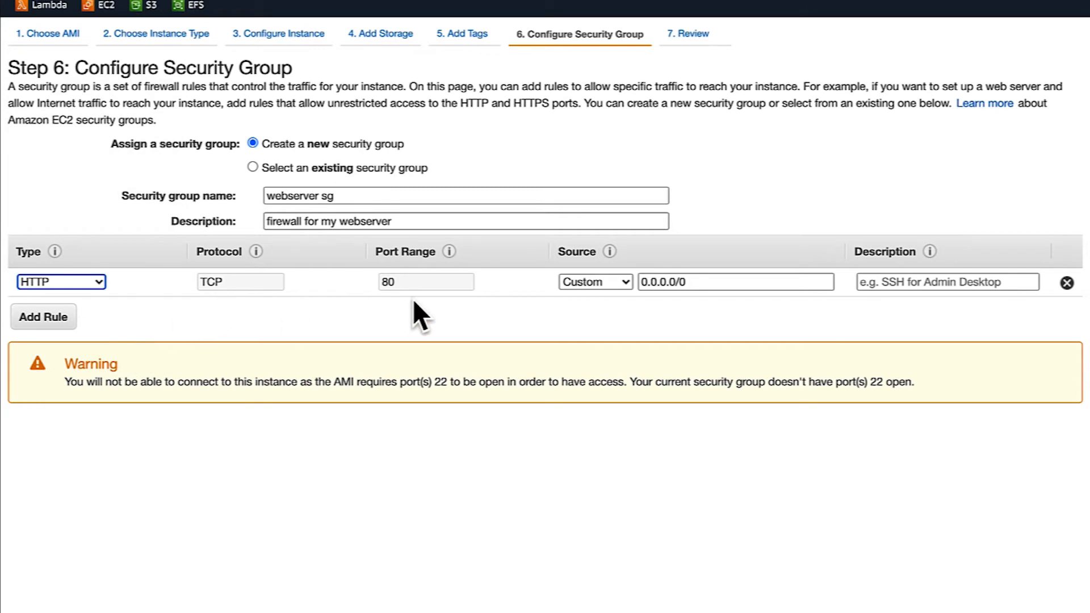
click(625, 284)
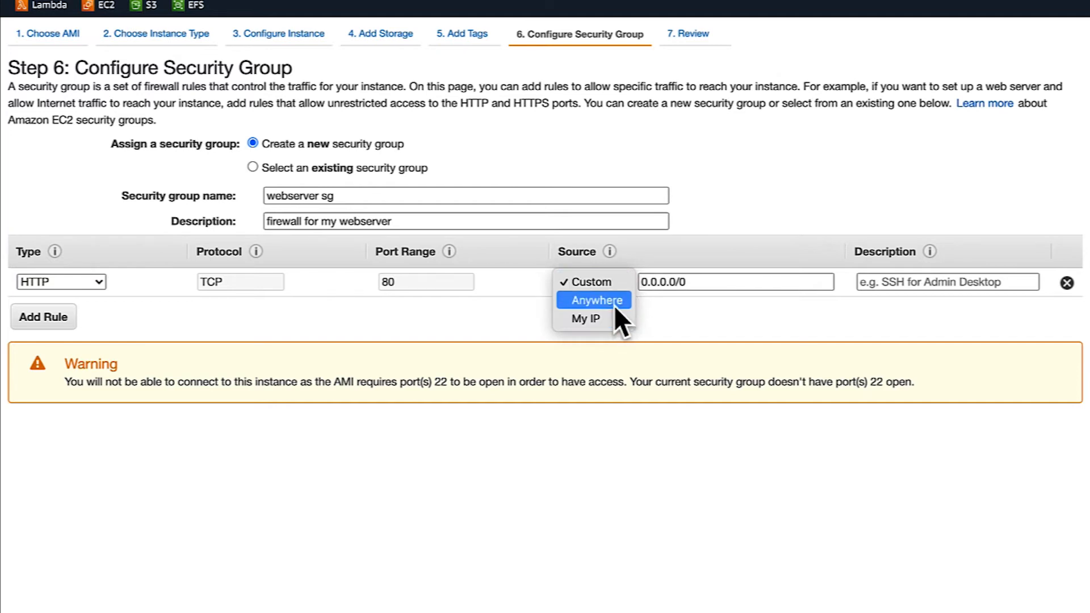
click(616, 306)
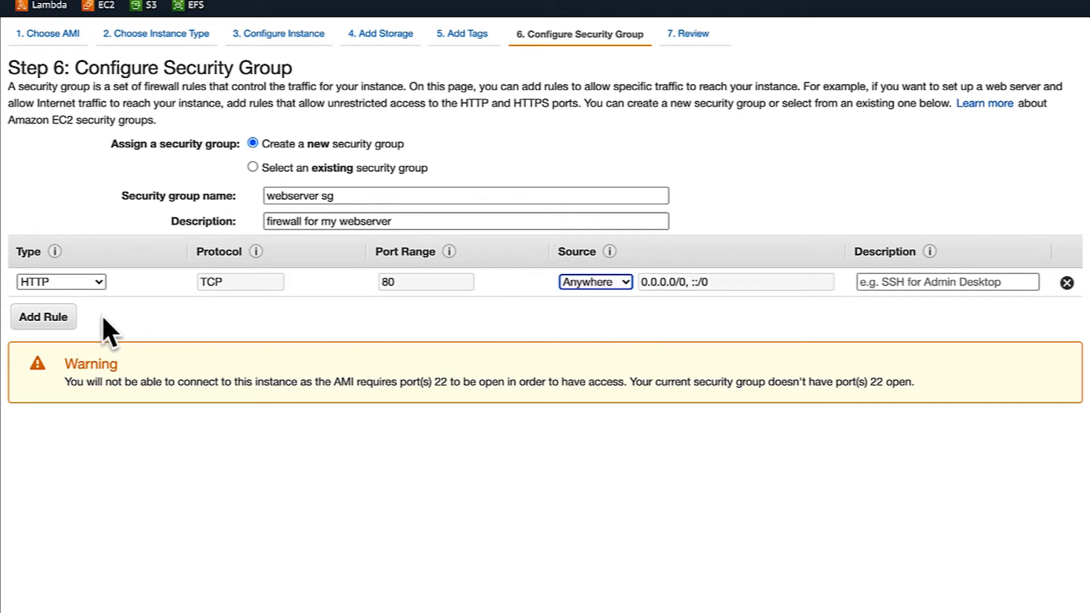
click(31, 314)
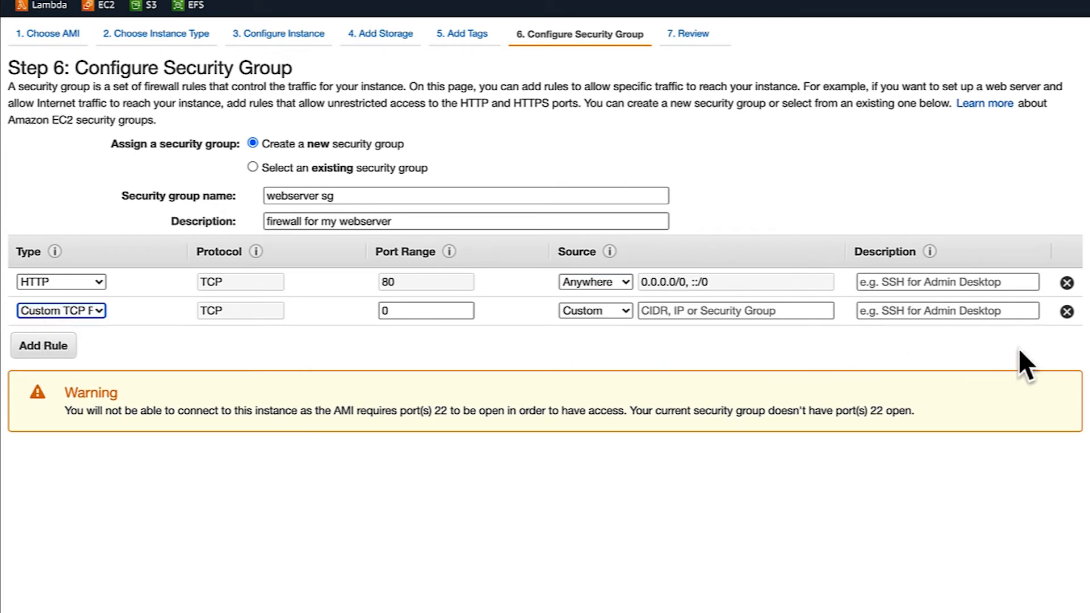
click(1066, 312)
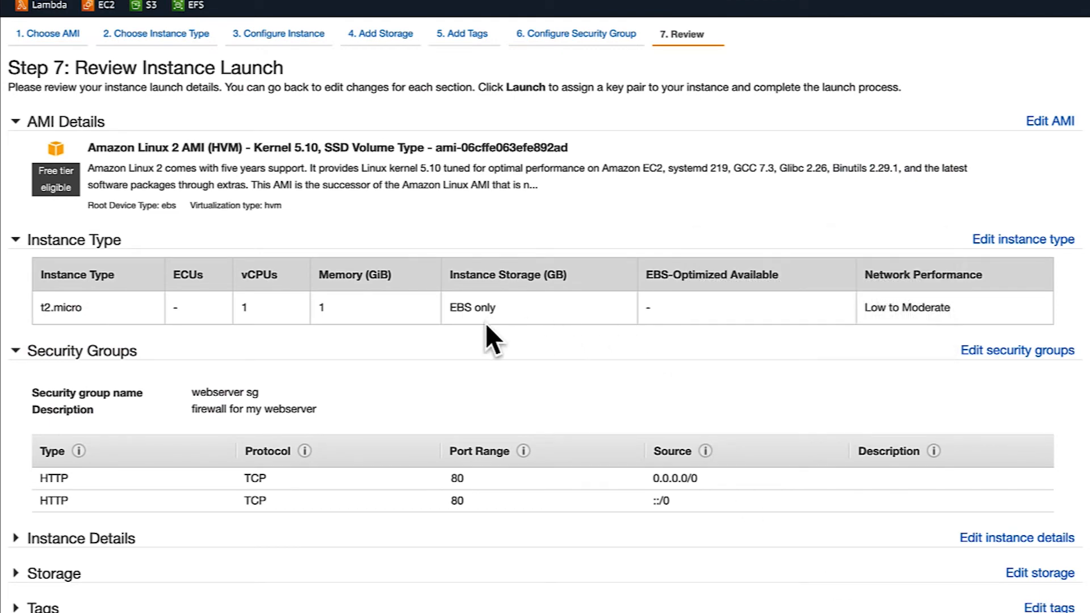
Step: Expand and review the instance details, storage and tags in the launch summary
click(69, 546)
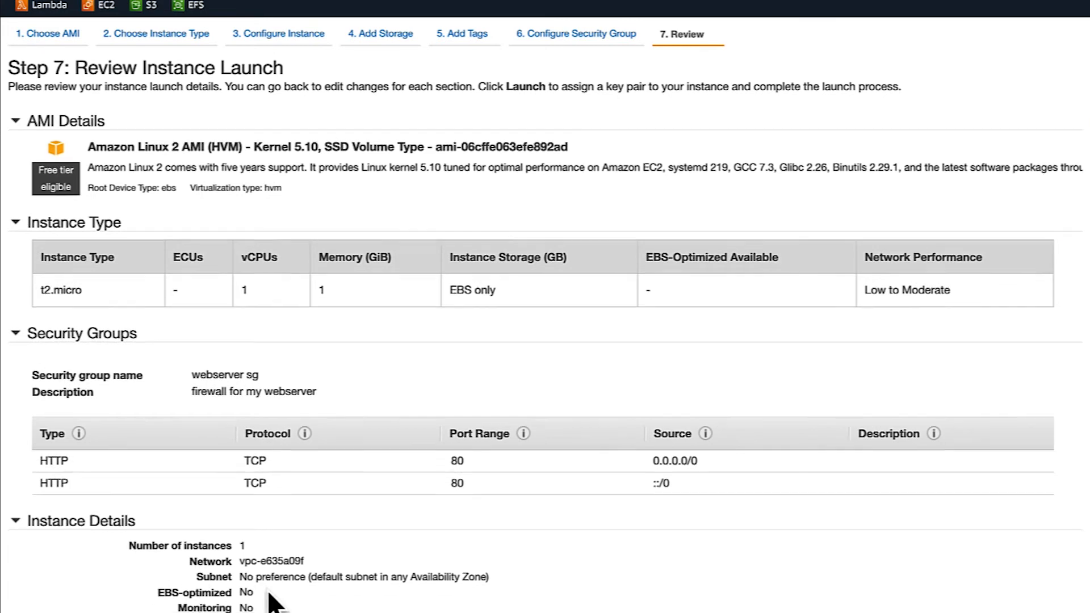
scroll(271, 602, down, 7)
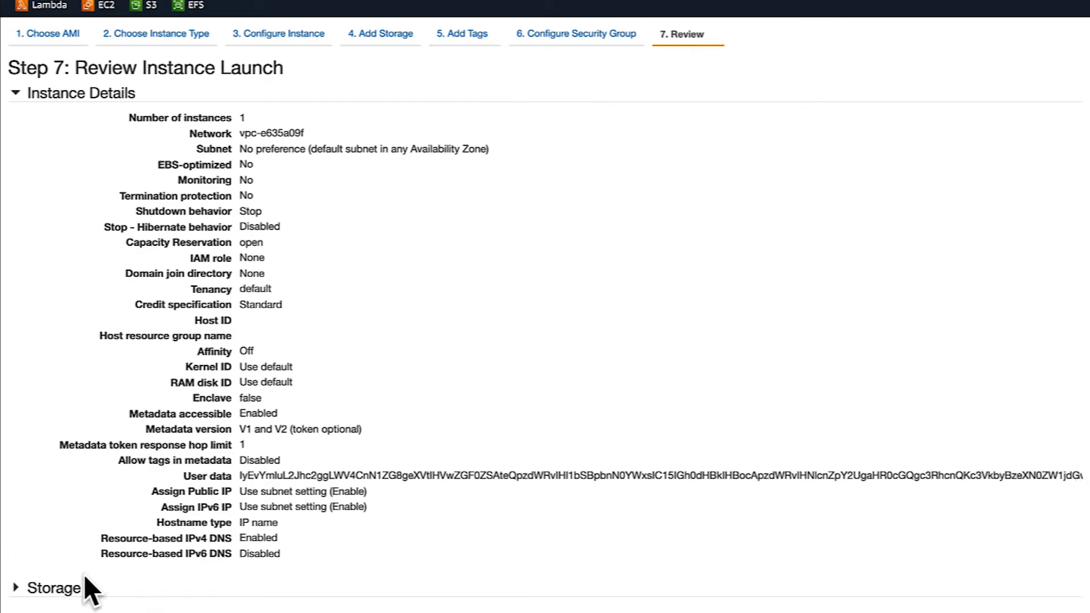
click(73, 591)
scroll(199, 599, down, 2)
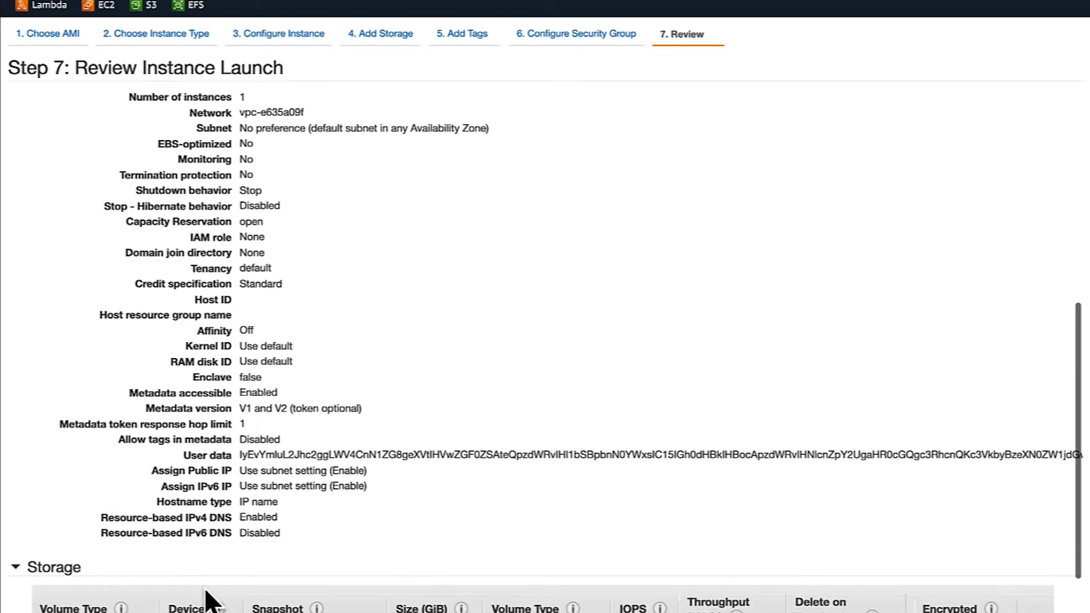
scroll(206, 599, down, 3)
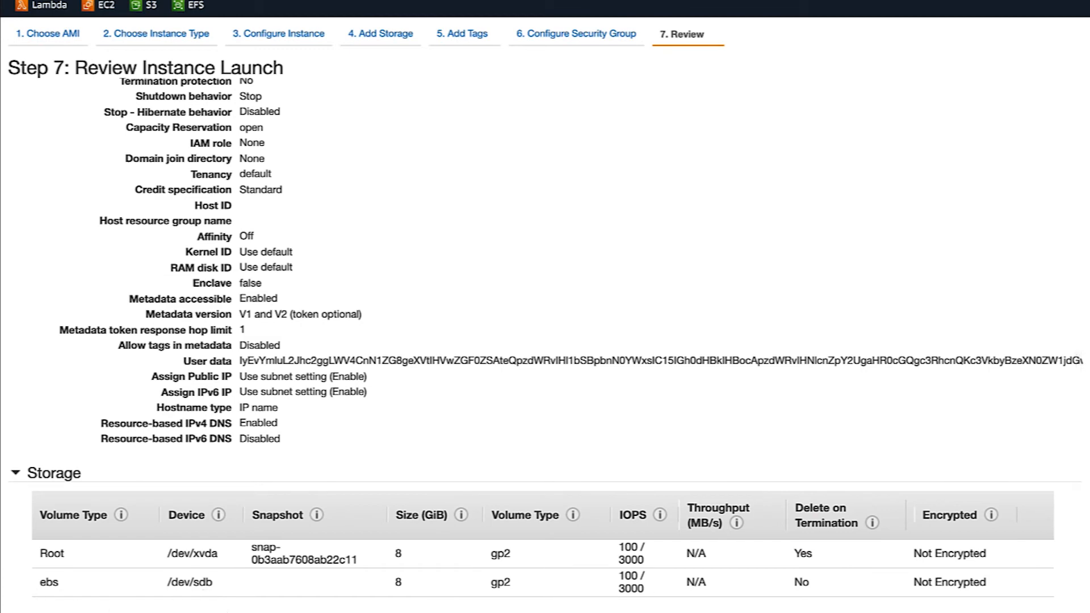
scroll(264, 567, down, 3)
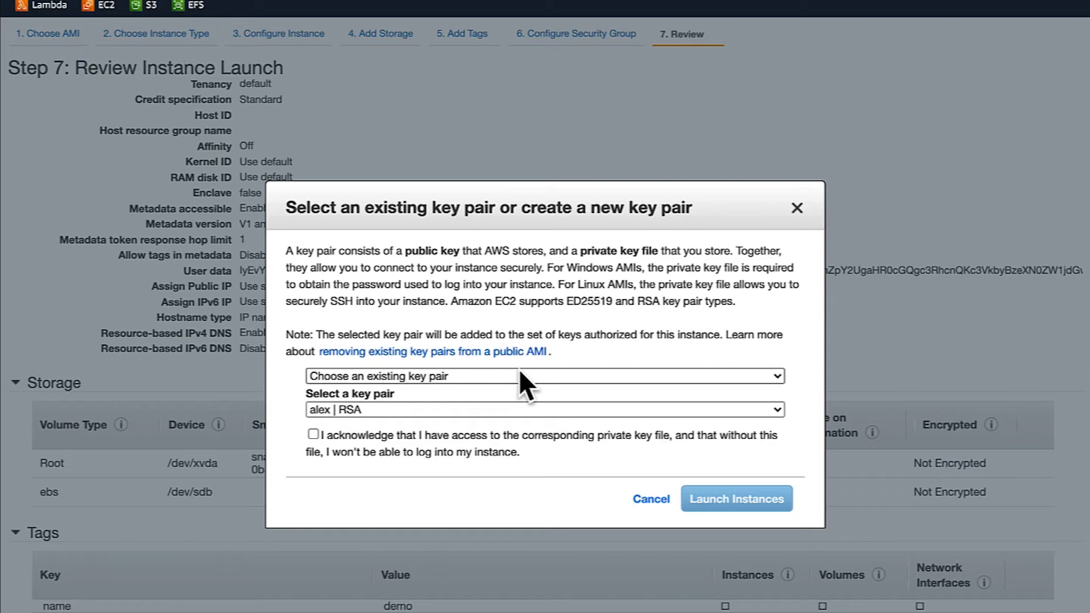
Step: Launch the instance with the Proceed without a key pair option, acknowledging the limited connection options
click(780, 376)
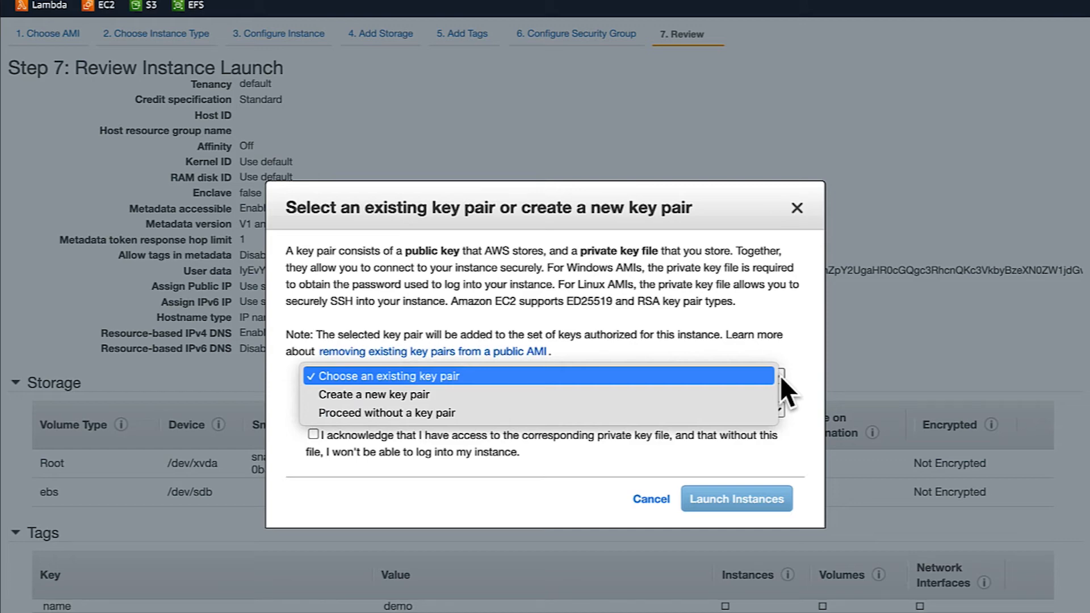
click(751, 408)
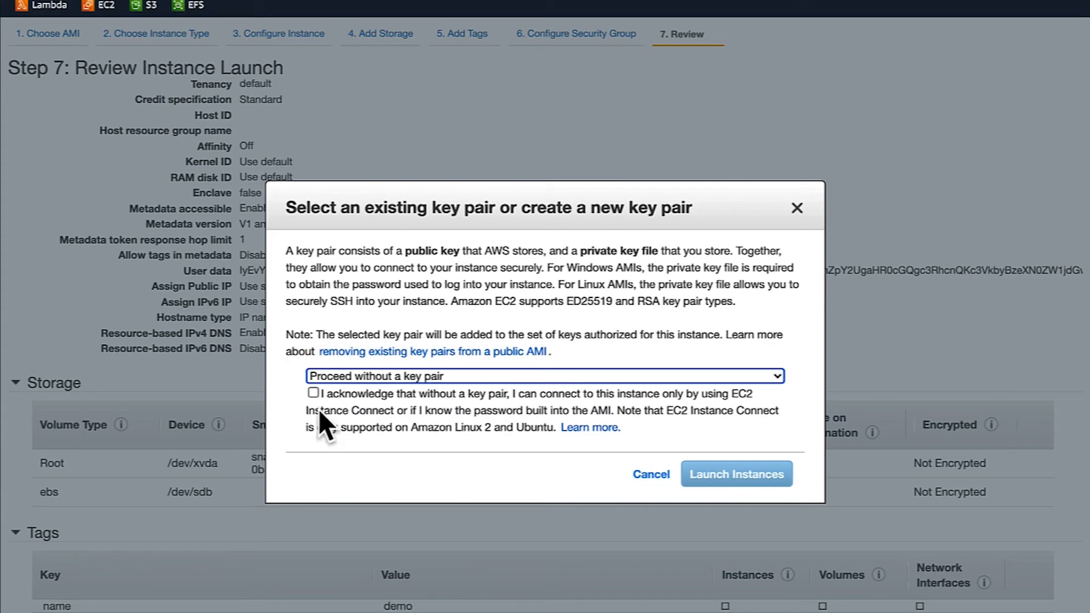
click(308, 391)
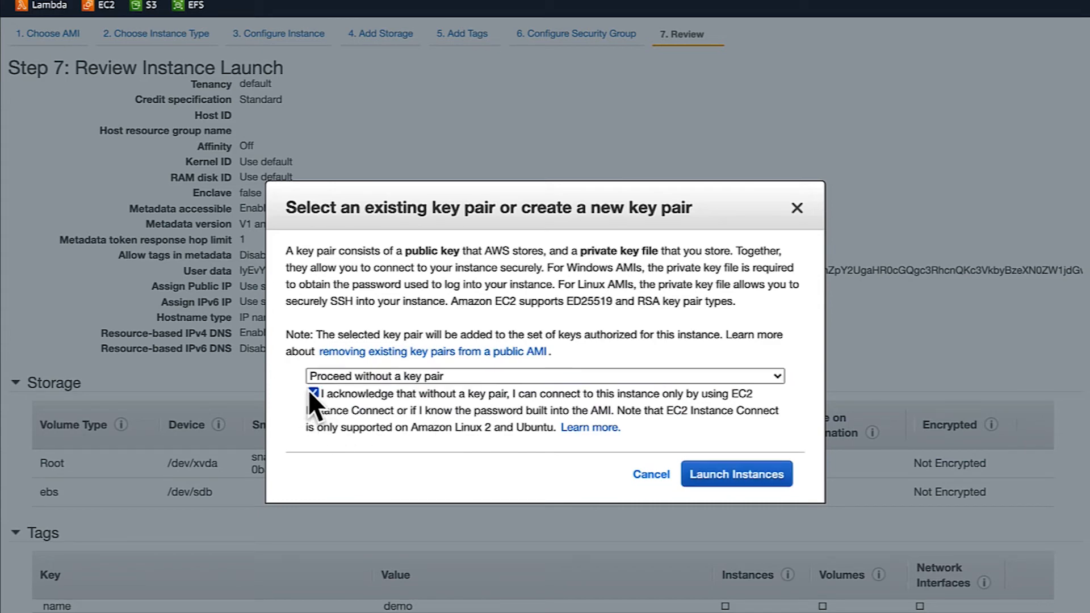
click(740, 478)
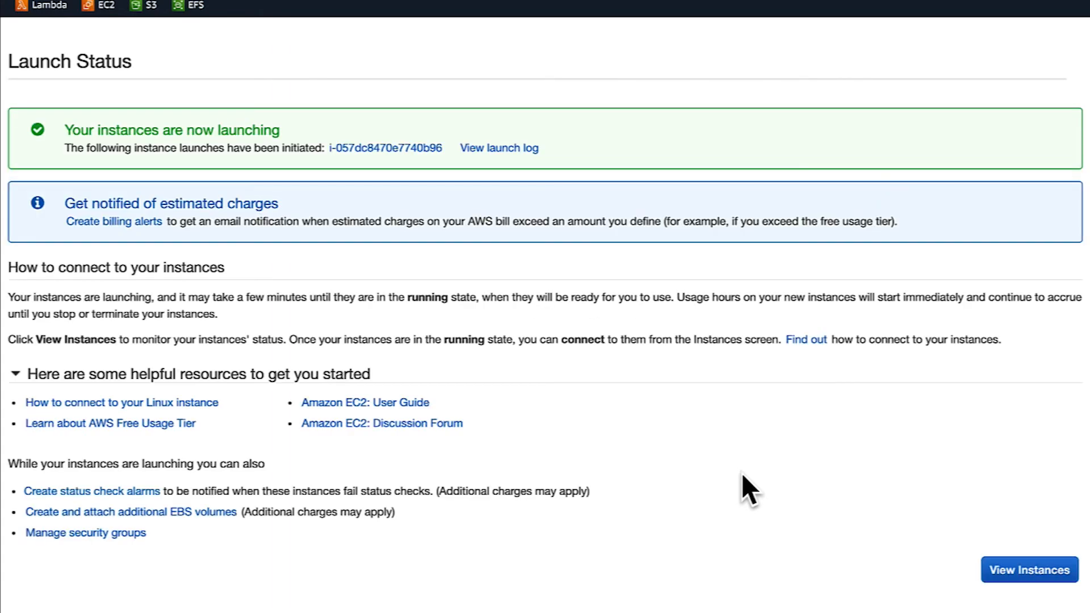
Step: Open the instances list and refresh it to check the new instance's state and status checks
click(1005, 573)
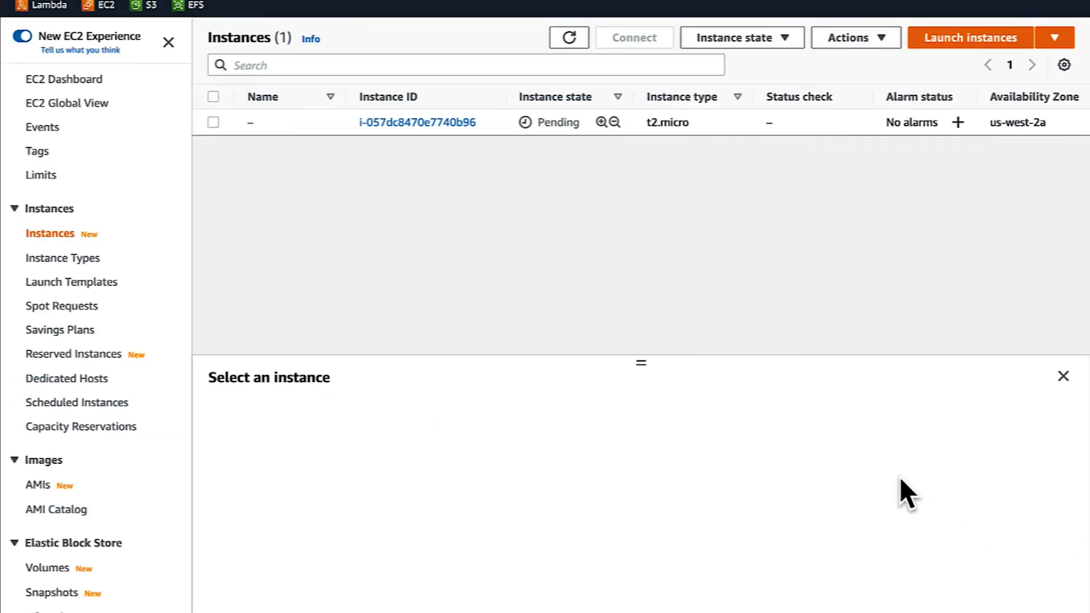
click(569, 38)
click(569, 38)
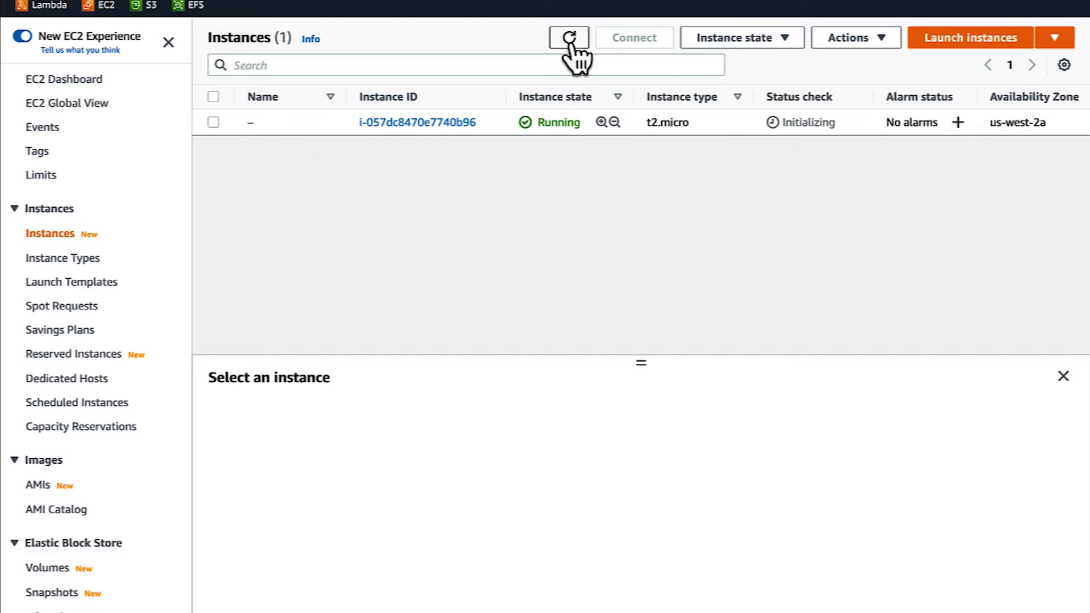
click(569, 38)
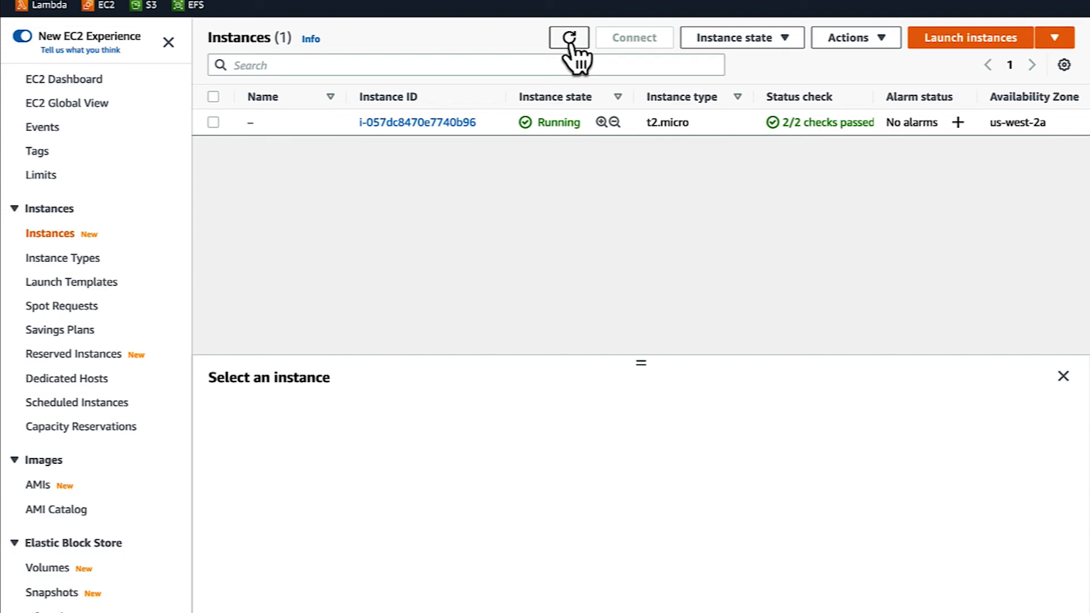
Step: Select the new t2.micro instance and look through its summary details
mouse_move(253, 117)
click(212, 122)
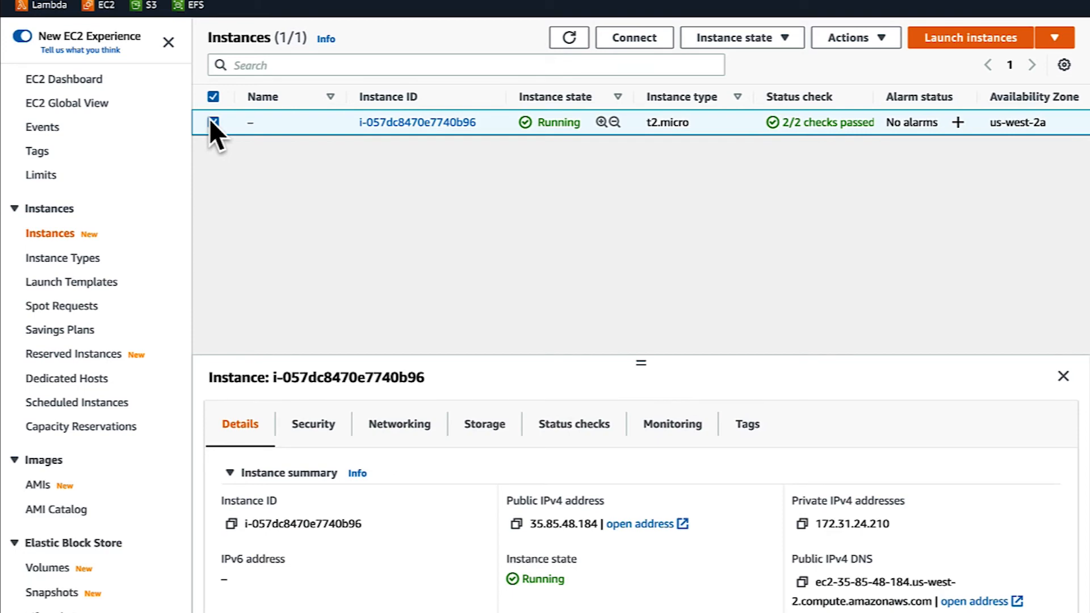
scroll(298, 510, down, 2)
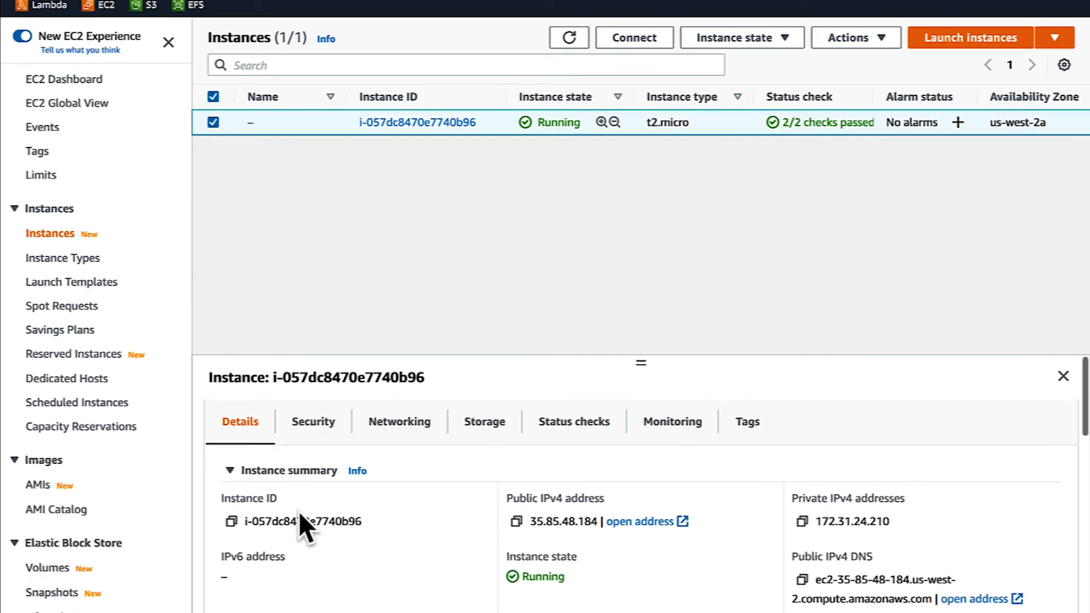
scroll(299, 513, down, 5)
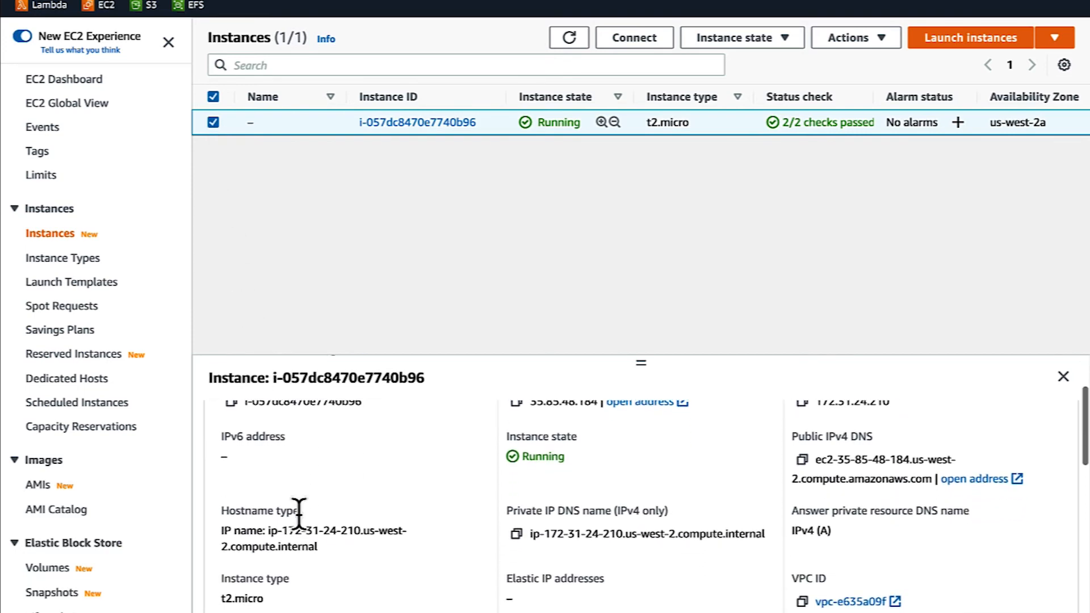
scroll(299, 511, down, 4)
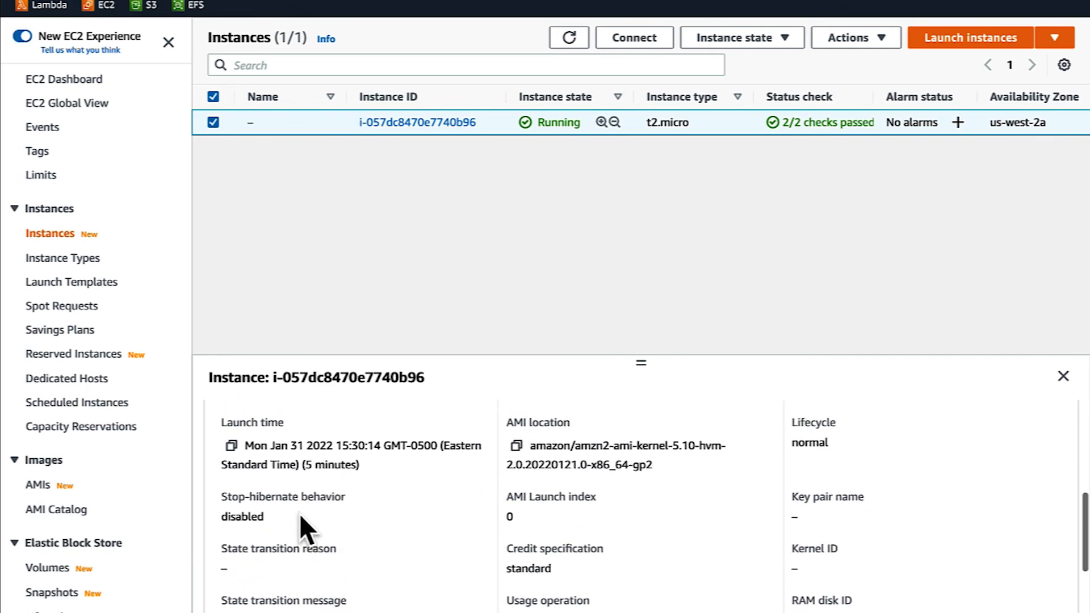
scroll(304, 522, up, 10)
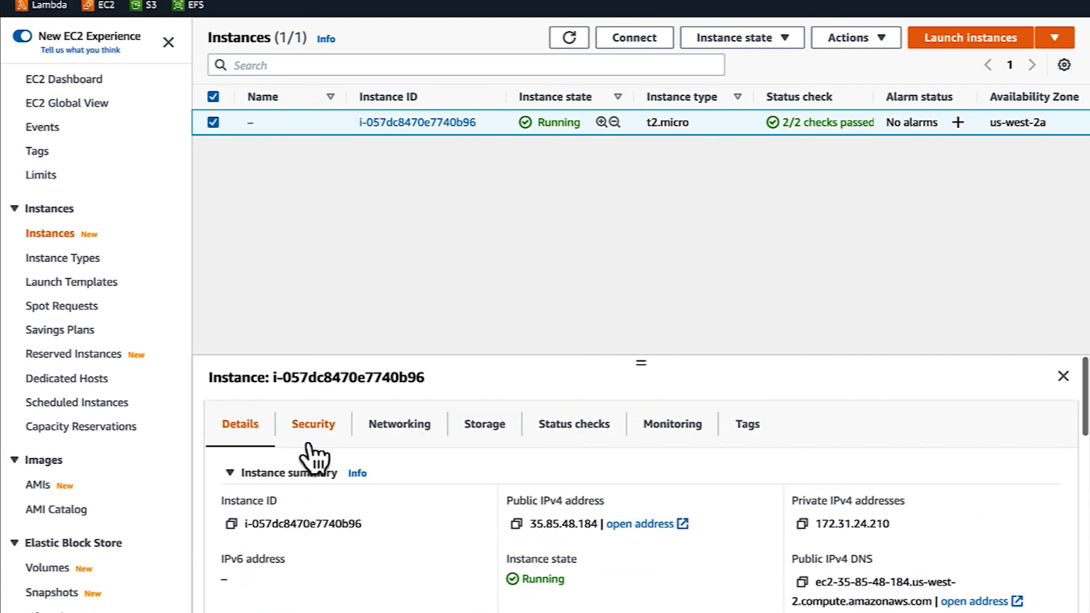
Step: Examine the instance's security details, including its security group and inbound rules
click(315, 427)
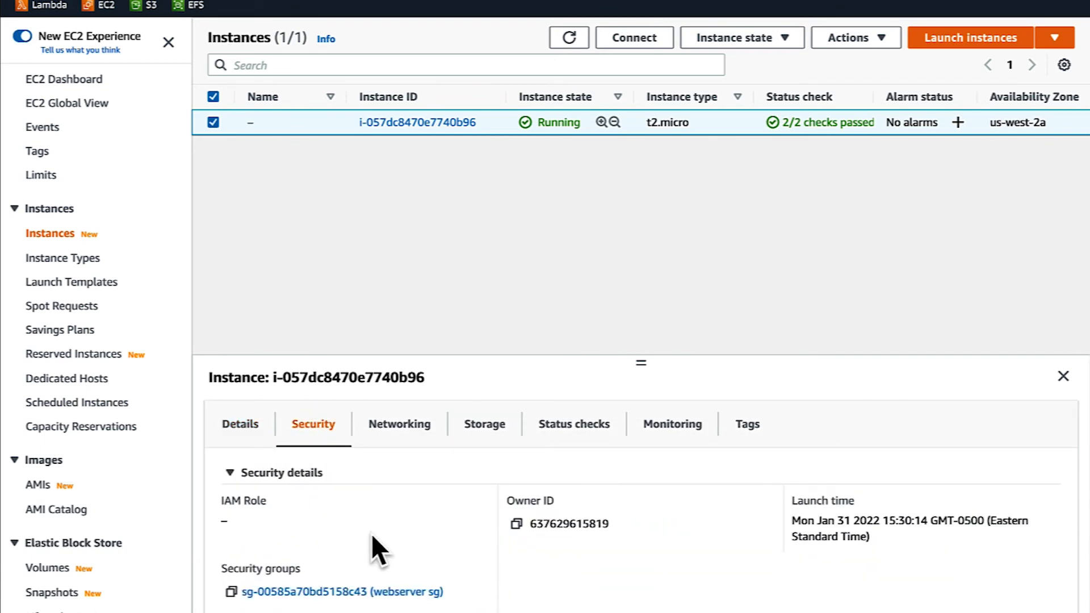
scroll(371, 536, down, 2)
scroll(375, 549, down, 3)
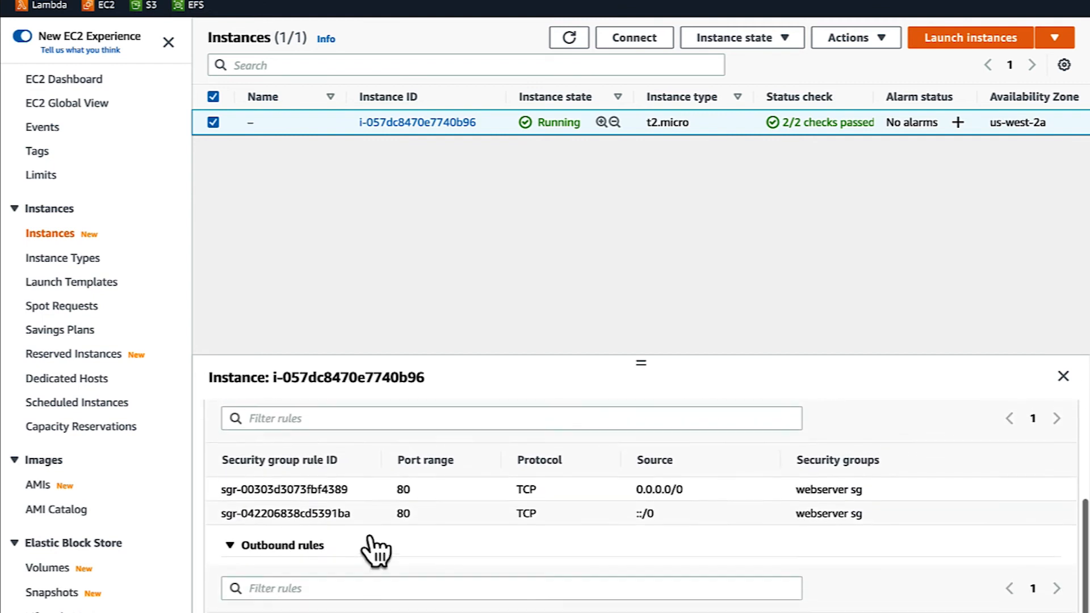
scroll(374, 548, up, 5)
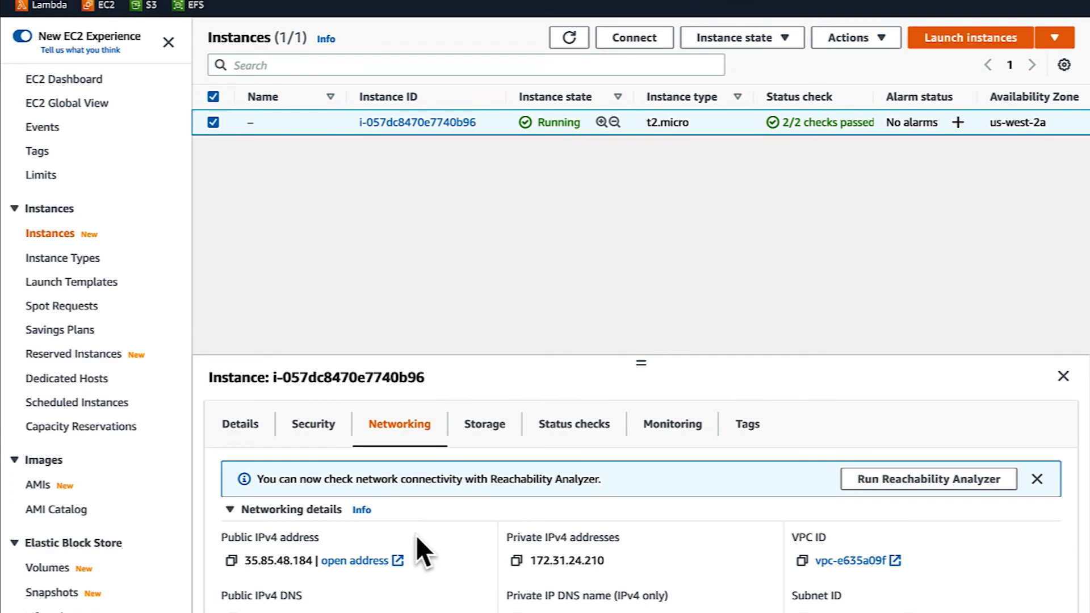
Step: Examine the instance's networking details and network interfaces
scroll(417, 535, down, 8)
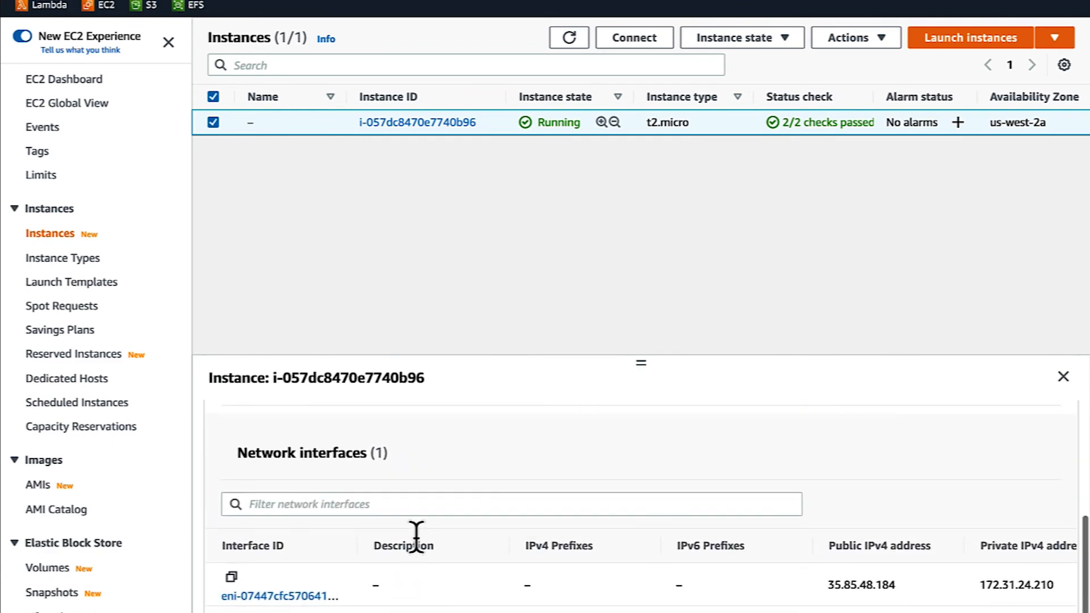
scroll(417, 535, down, 3)
scroll(416, 537, up, 10)
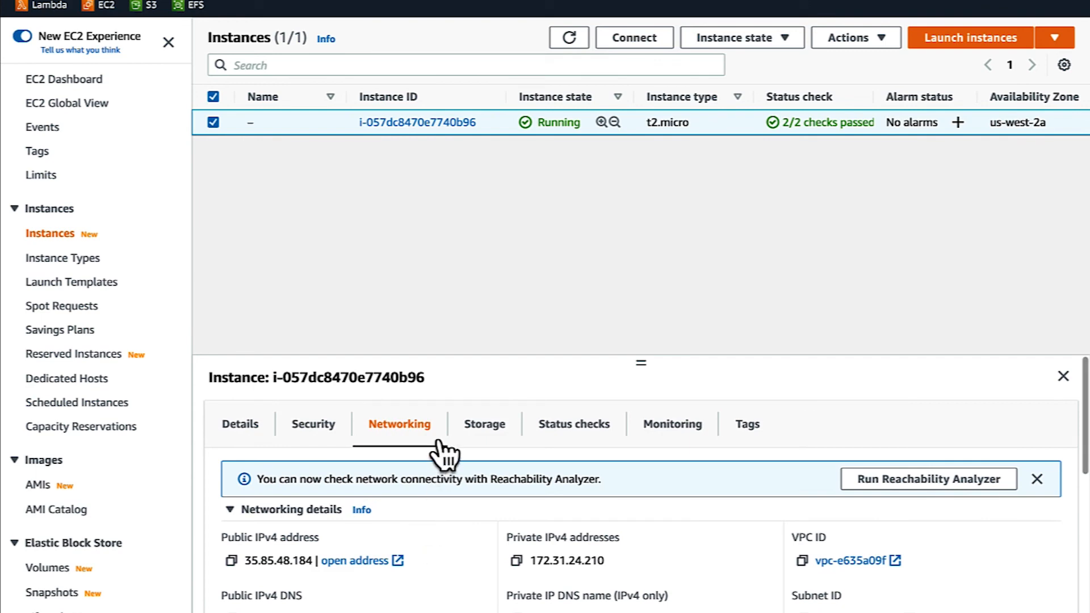
Step: Examine the instance's root device and attached volumes, and view its system and instance status checks
click(500, 431)
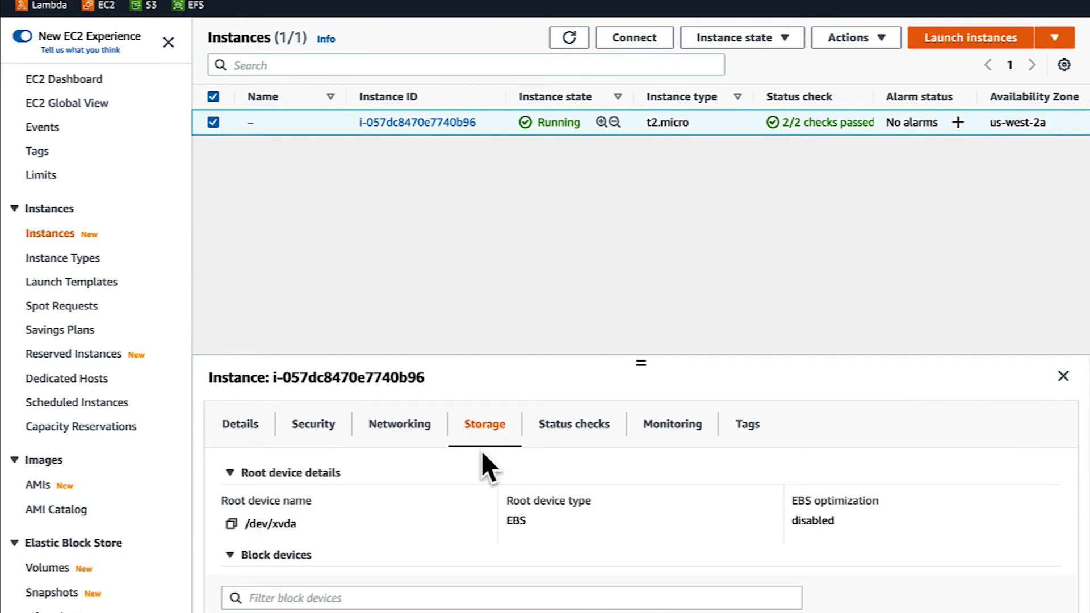
scroll(482, 454, down, 4)
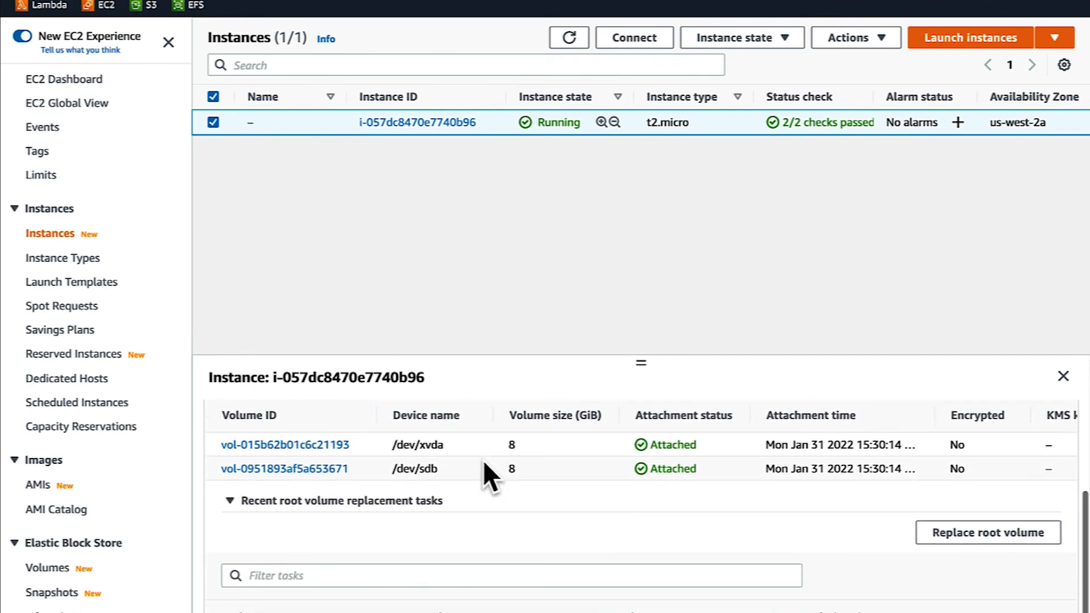
scroll(560, 417, up, 4)
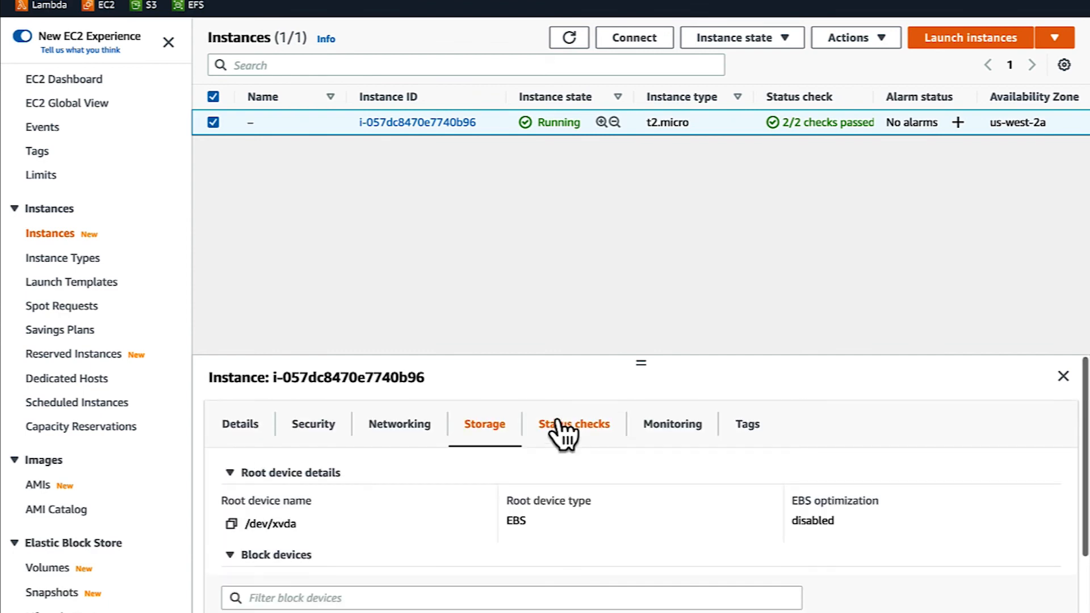
click(563, 431)
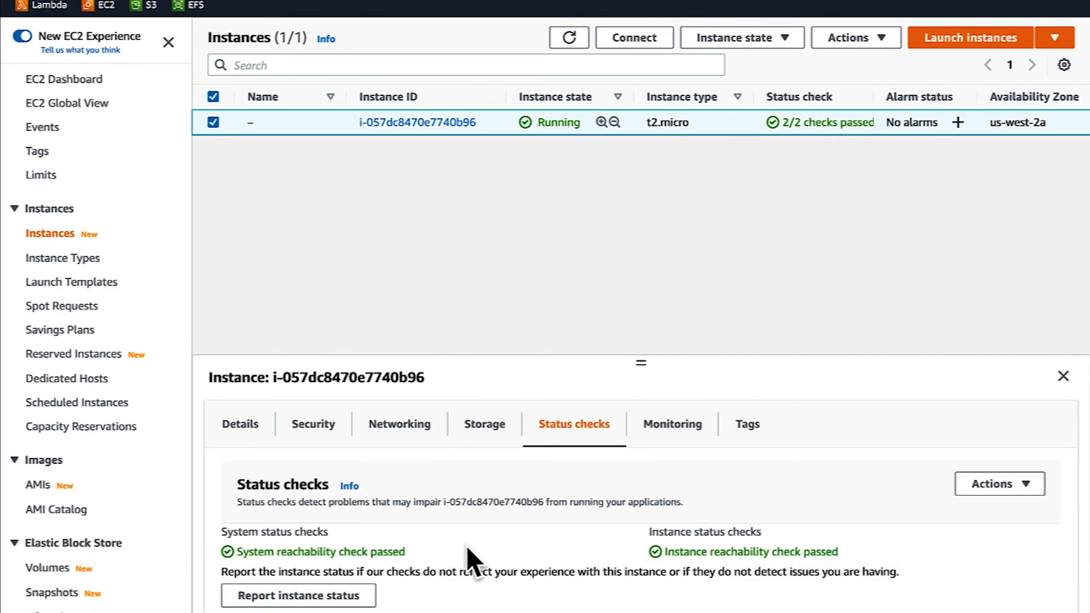
Step: Examine the instance's monitoring graphs, including CPU utilization and network traffic, and view its tags
click(675, 437)
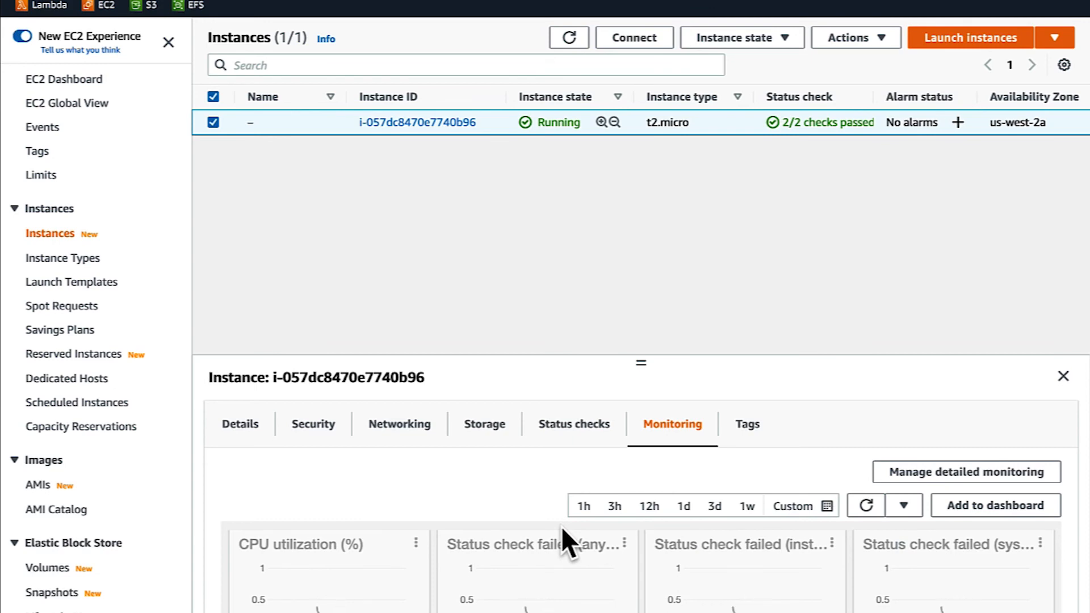
scroll(561, 526, down, 10)
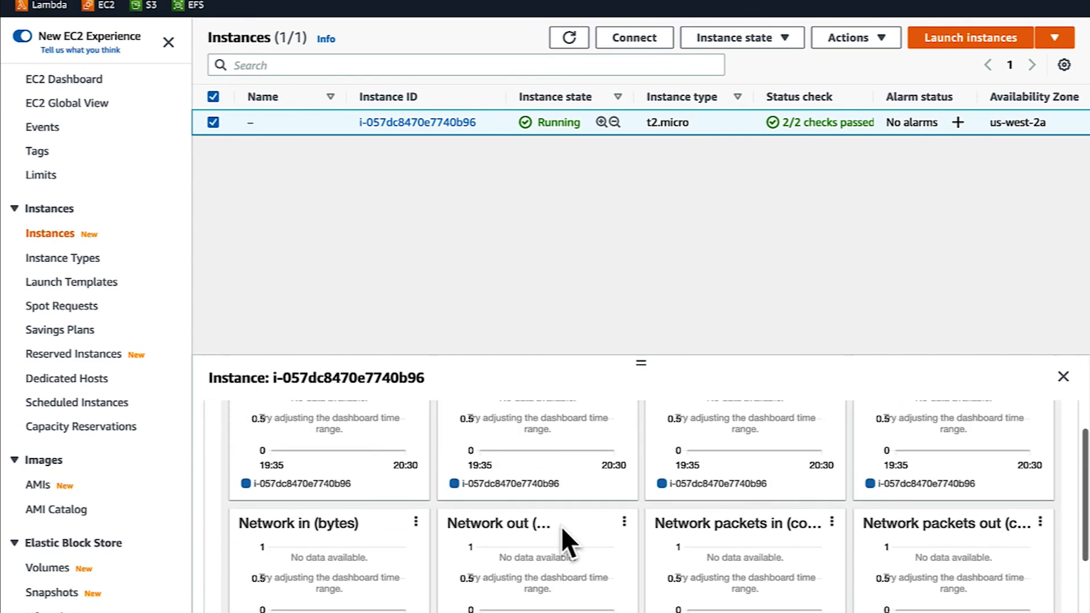
scroll(560, 526, up, 10)
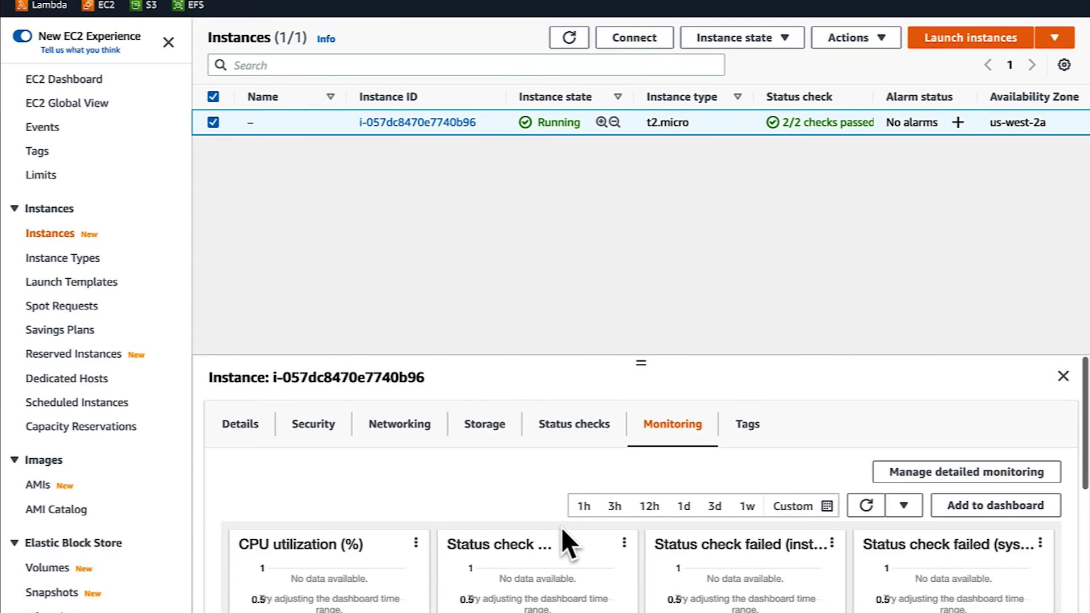
click(728, 432)
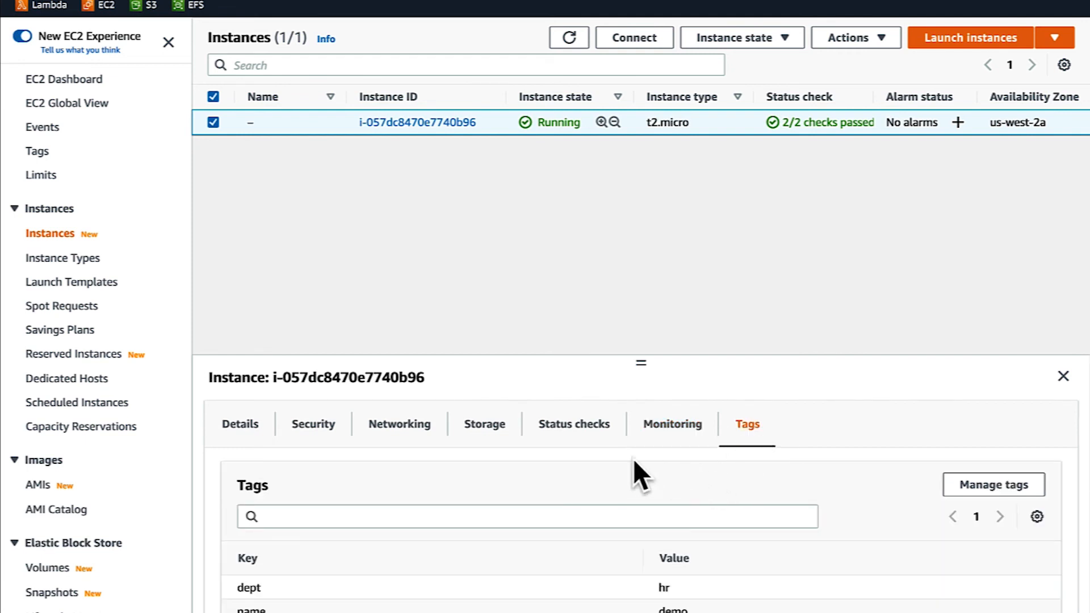
Step: Open the instance's public IPv4 address from its networking details, delete one character from the URL and load the page
click(383, 437)
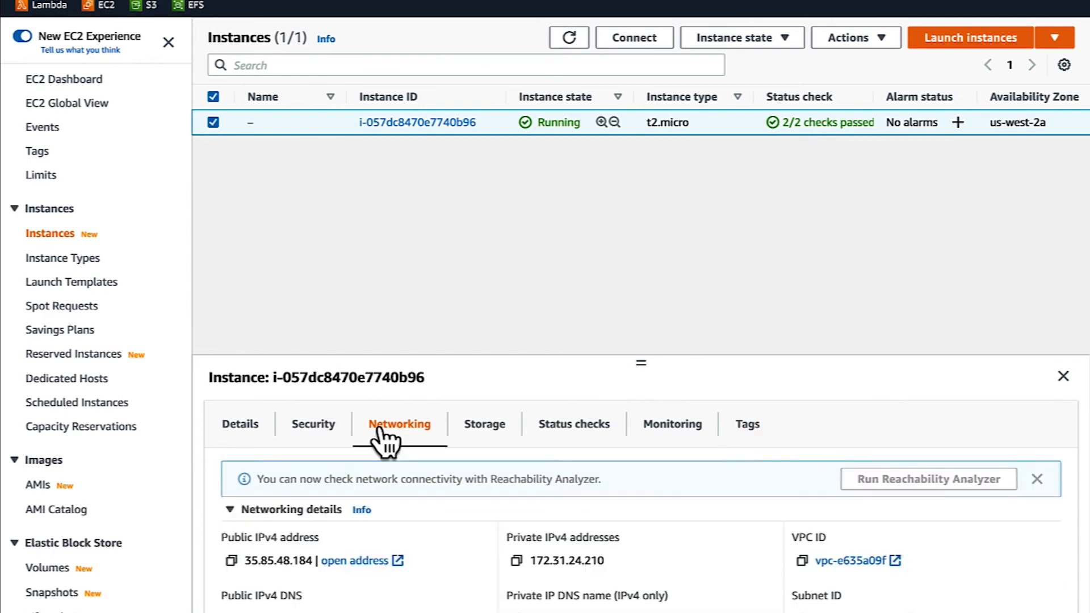
click(354, 562)
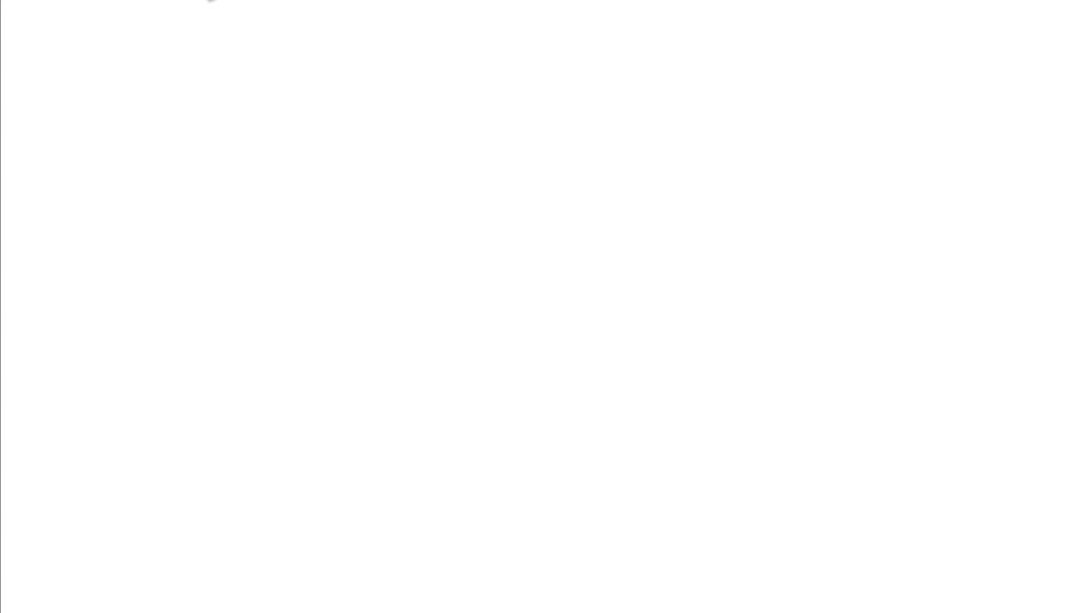
key(BackSpace)
key(Return)
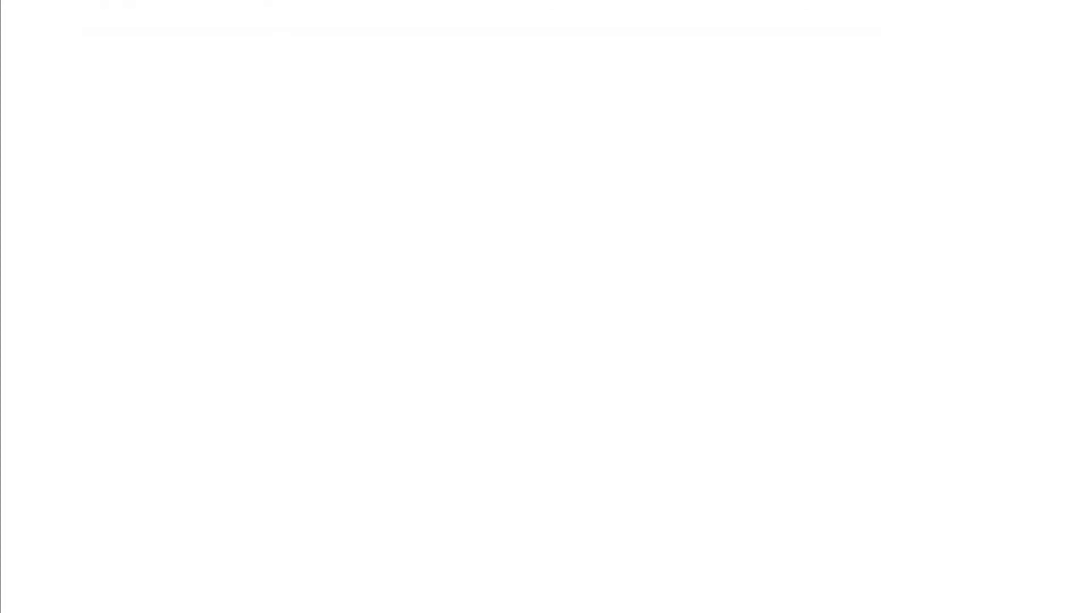